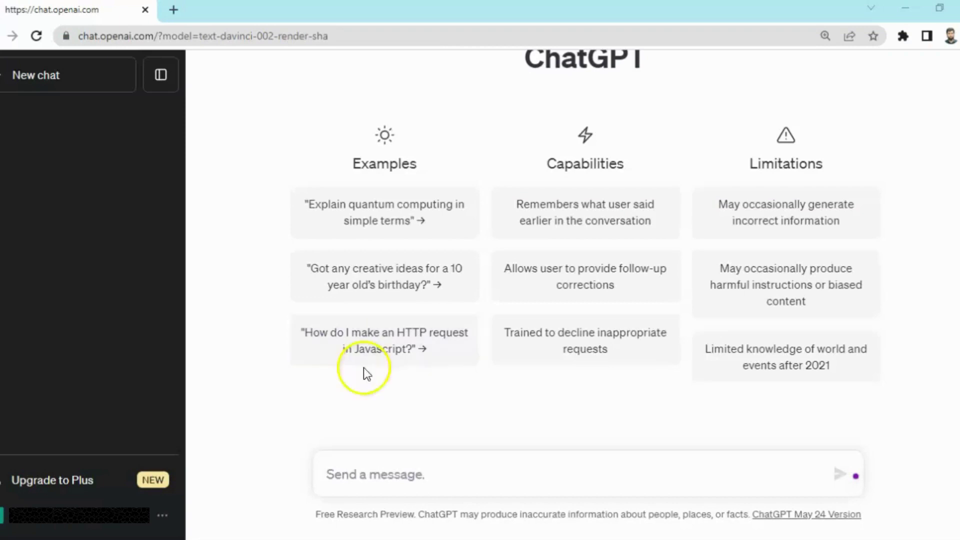
Ask ChatGPT the question "What is fluid mechanics?".
left_click(426, 482)
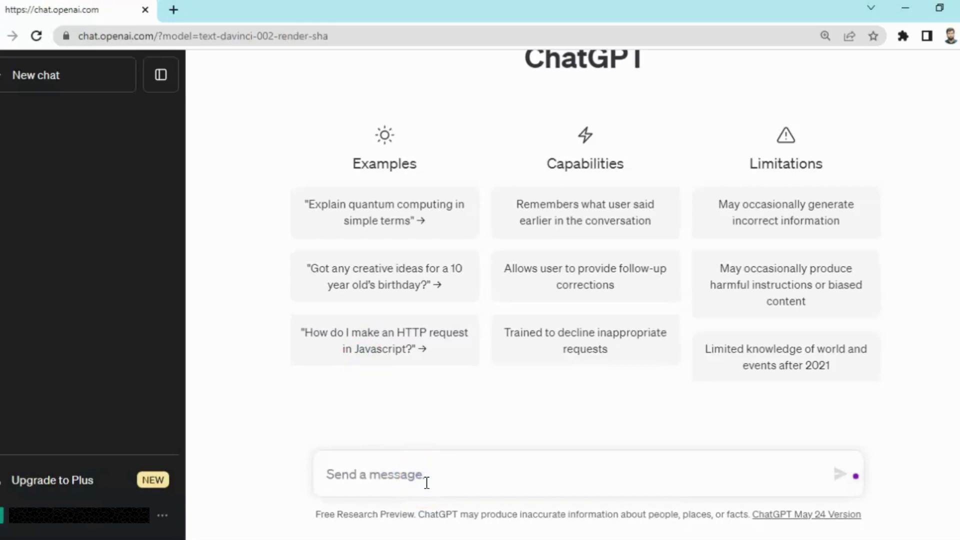
type("WhT")
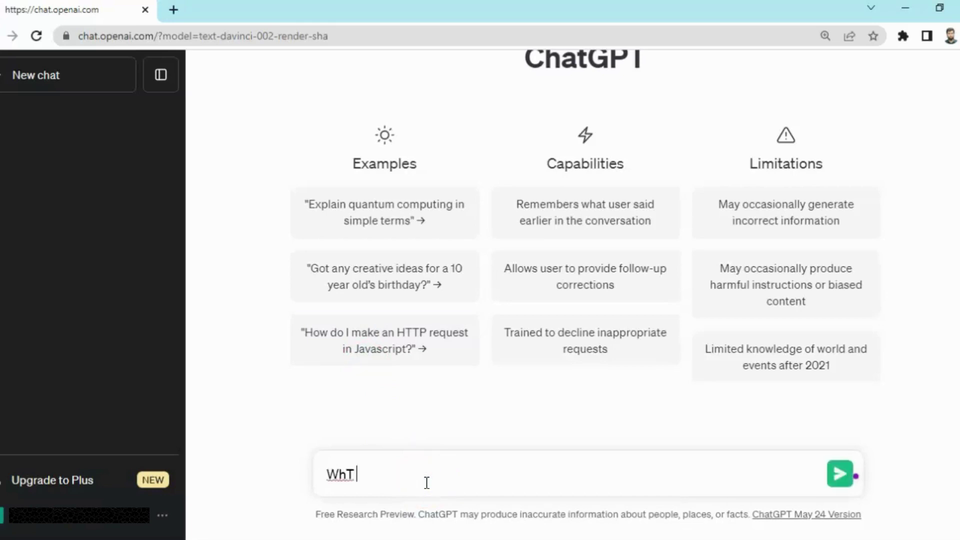
key("BackSpace")
type("AT")
key("BackSpace")
key("BackSpace")
type("ar")
key("BackSpace")
type("t is flu")
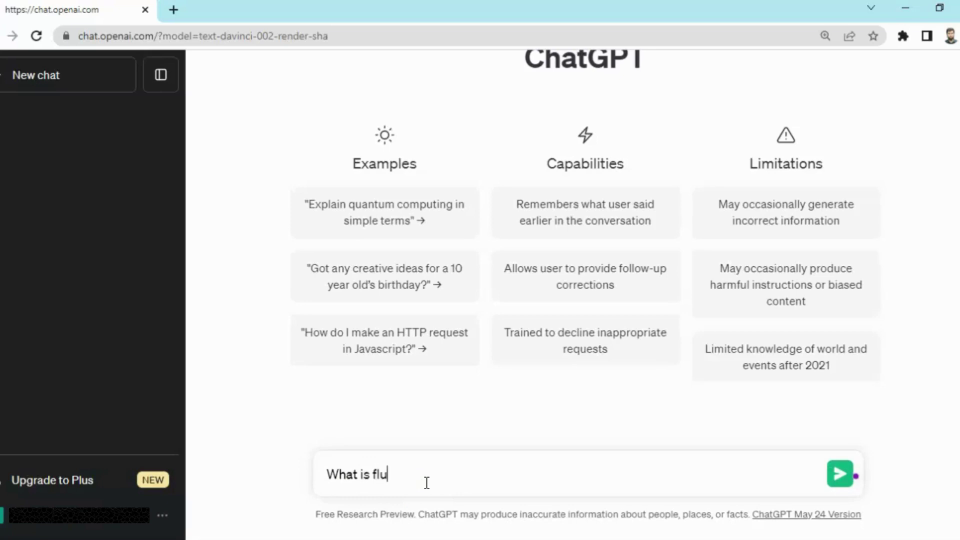
type("id mechanics?")
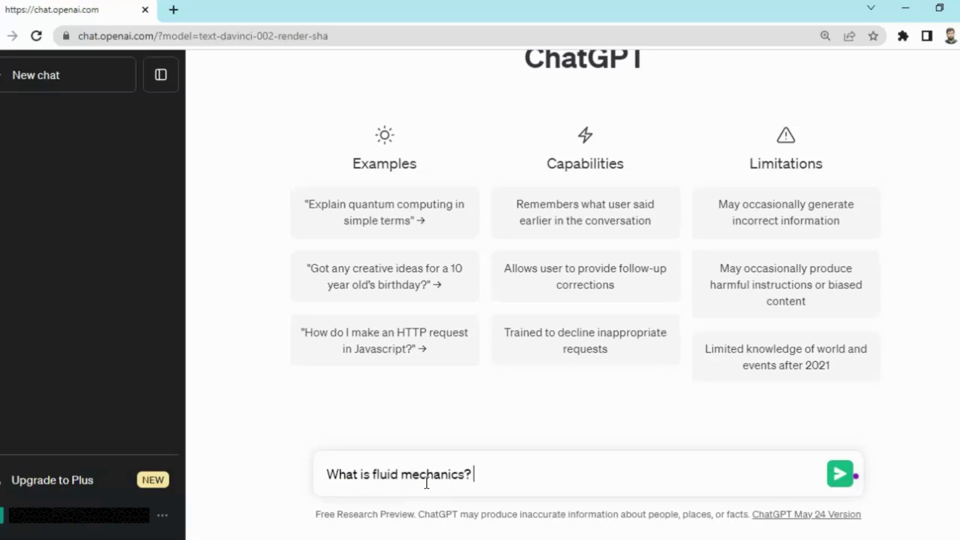
key("Return")
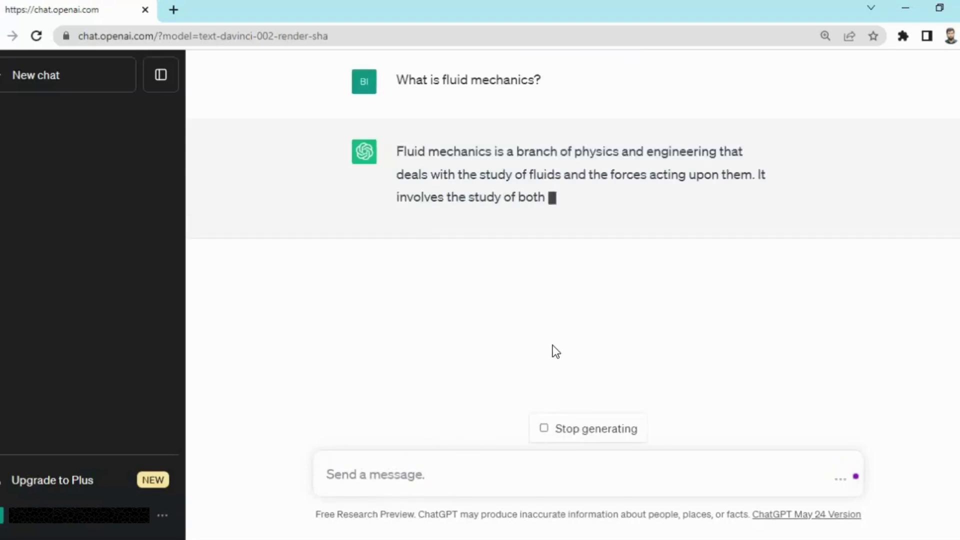
Interrupt the fluid mechanics answer, regenerate the response, and stop the new version partway.
left_click(575, 431)
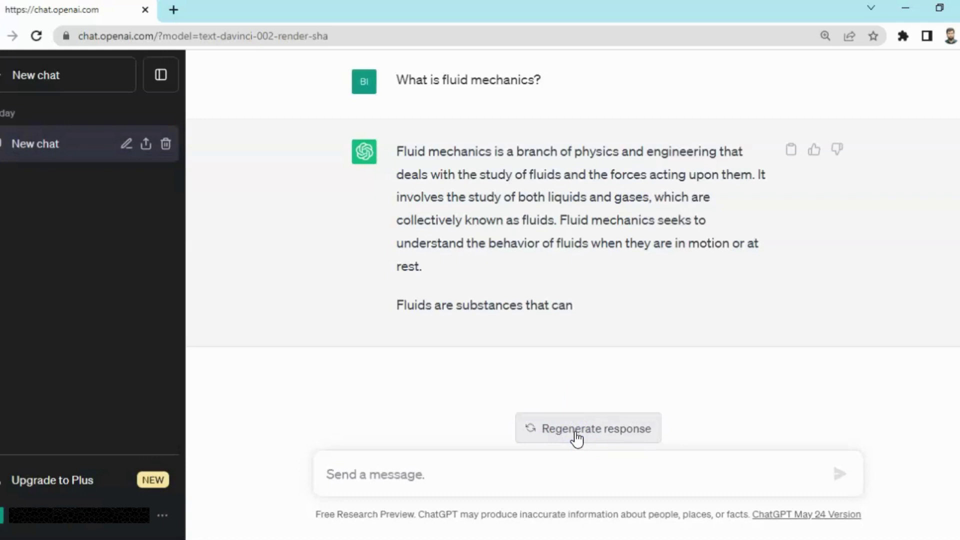
left_click(576, 430)
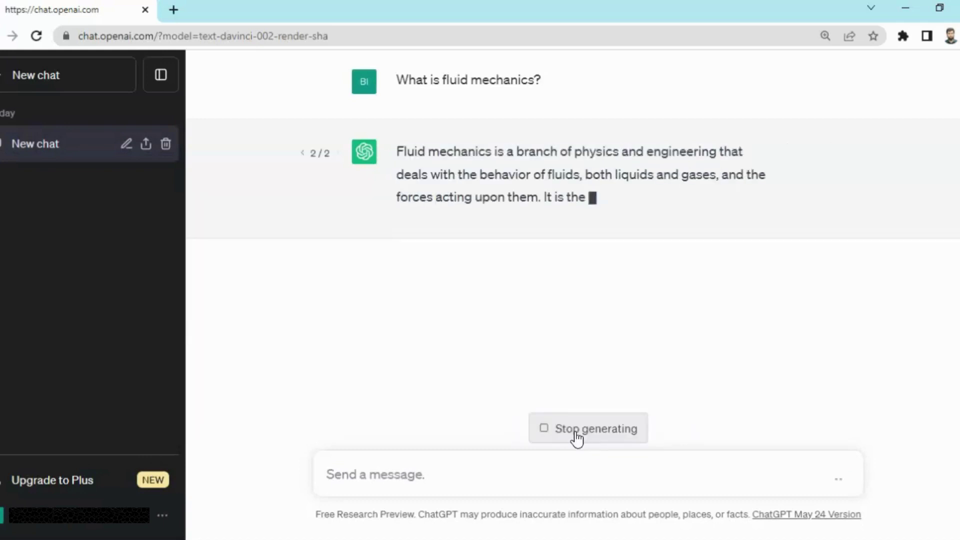
left_click(576, 431)
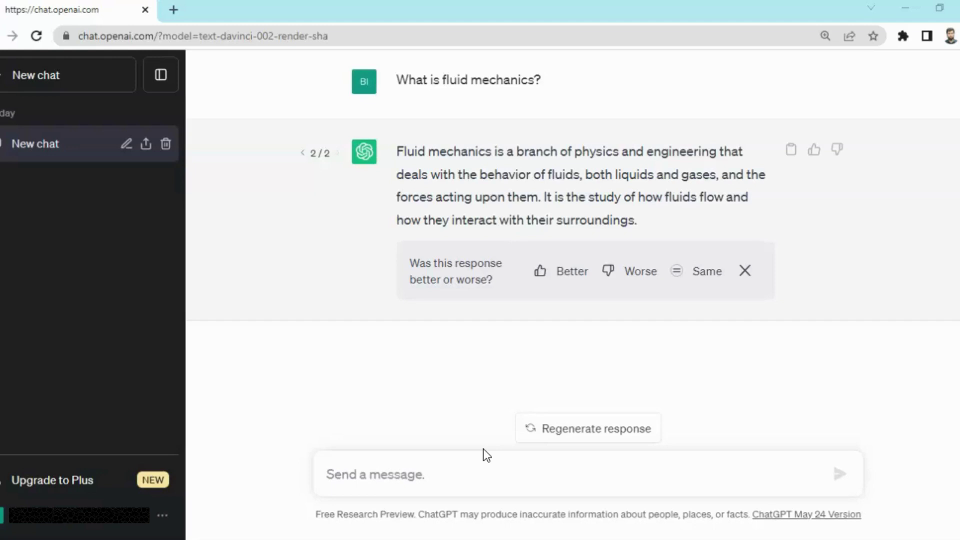
Send the question "How can I sort a list in Python?" in the same chat.
left_click(476, 476)
type("HOw")
key("BackSpace")
key("BackSpace")
key("BackSpace")
type("ow")
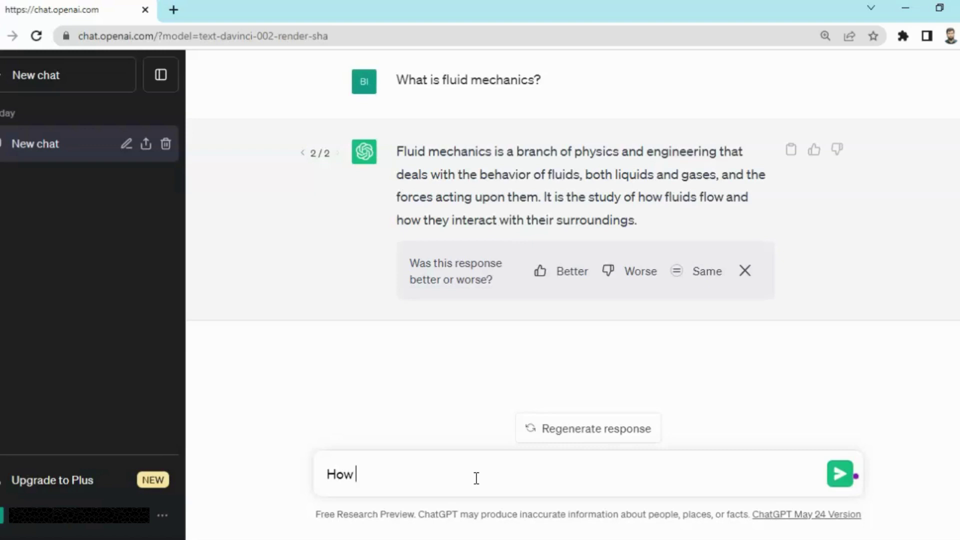
type("can I sort a list")
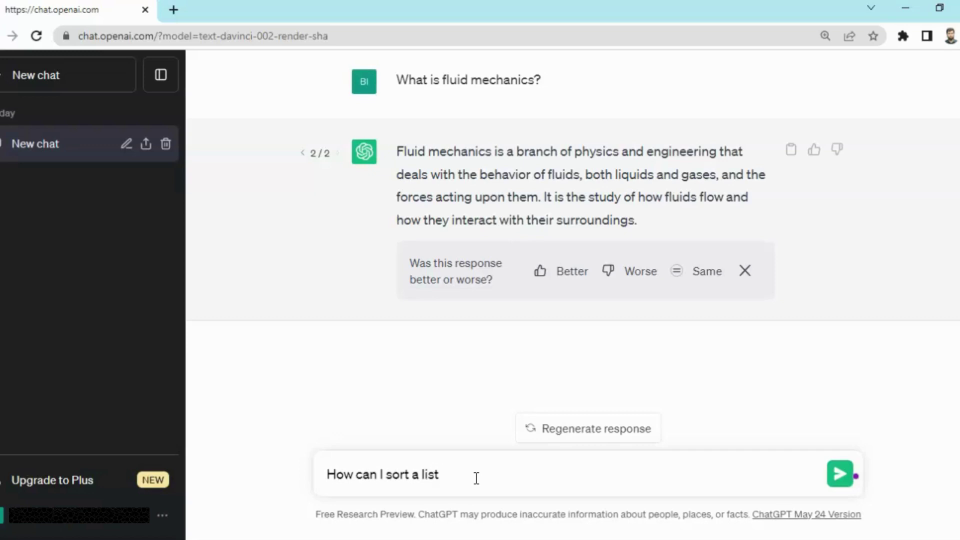
type(" in Ph")
key("BackSpace")
type("ython?")
key("Return")
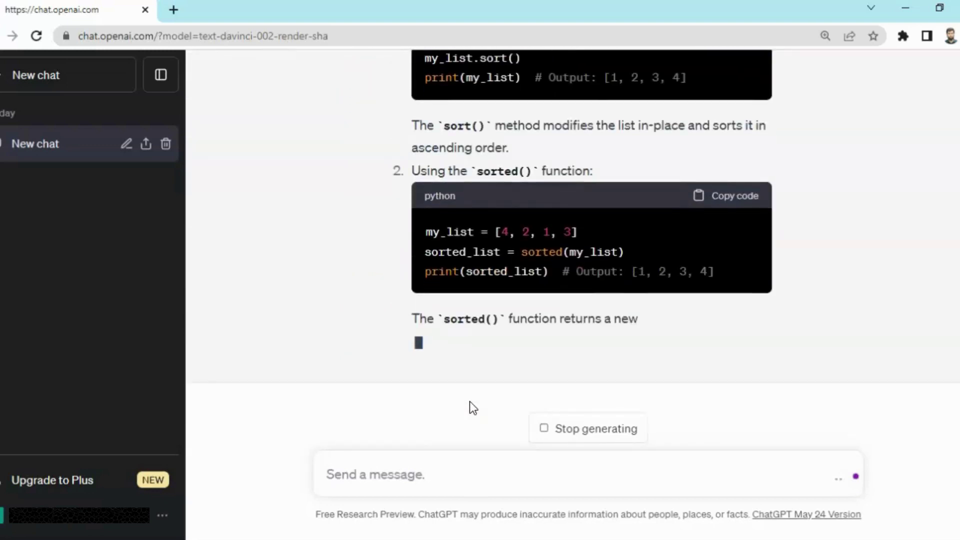
Examine the Python list-sorting answer and its code examples for the sort() method and sorted() function.
left_click(737, 332)
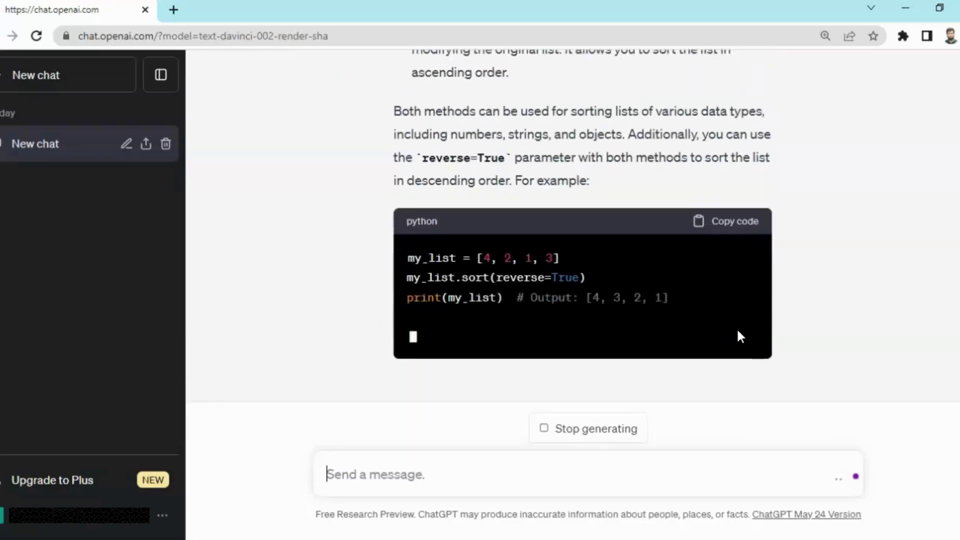
left_click(808, 341)
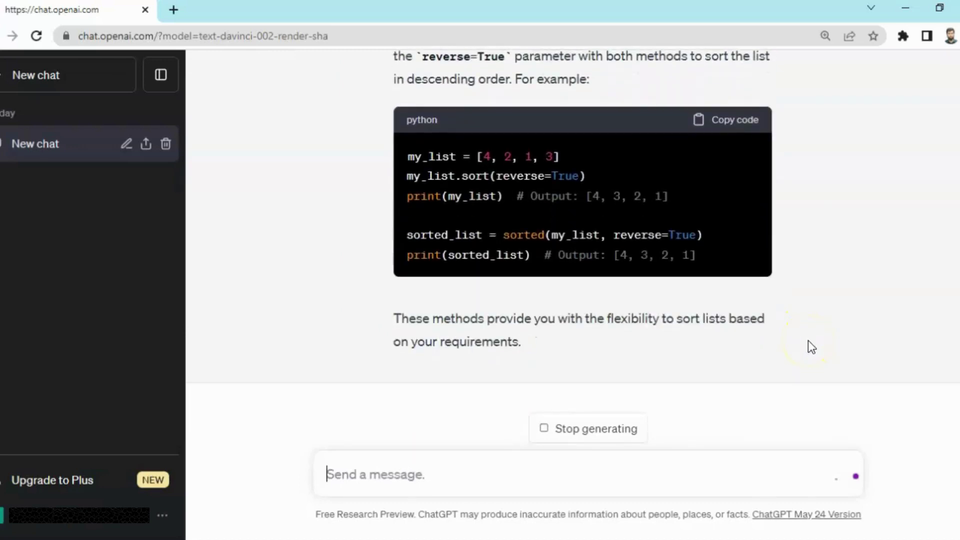
left_click(808, 341)
scroll(808, 340, "up", 1)
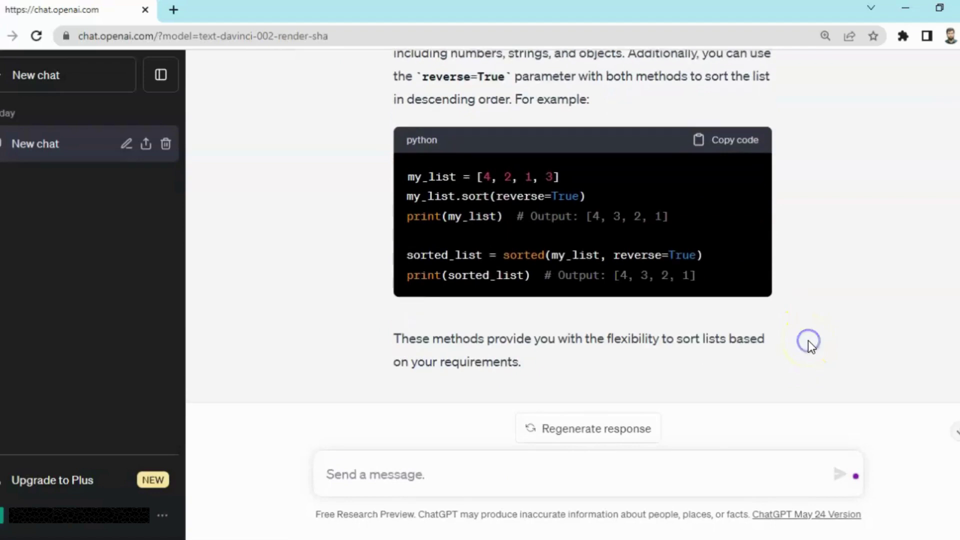
scroll(808, 340, "up", 15)
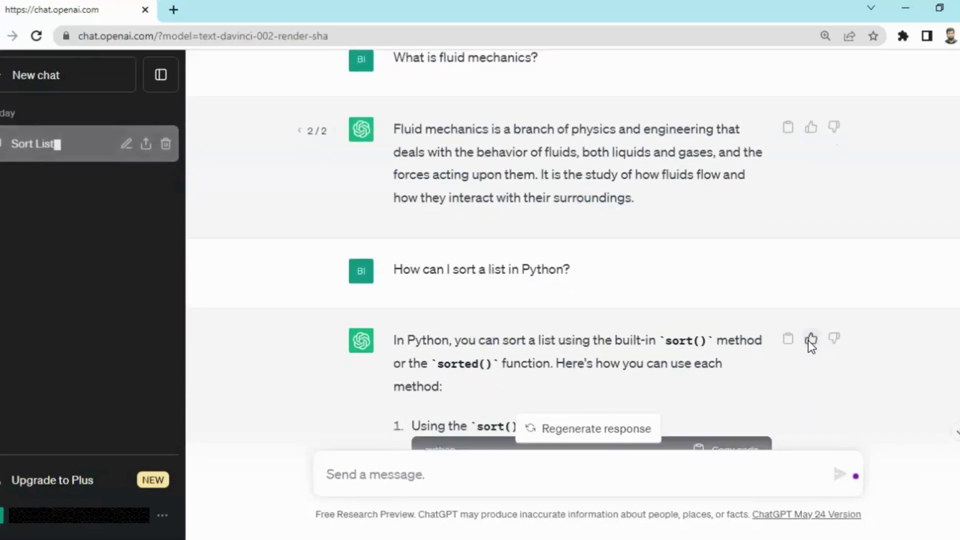
scroll(810, 348, "down", 4)
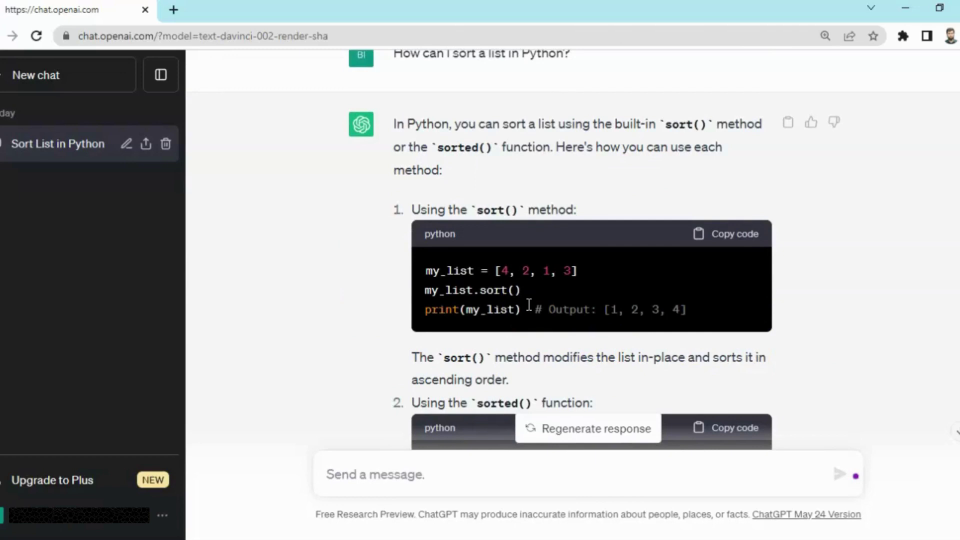
scroll(529, 304, "down", 1)
scroll(529, 305, "down", 1)
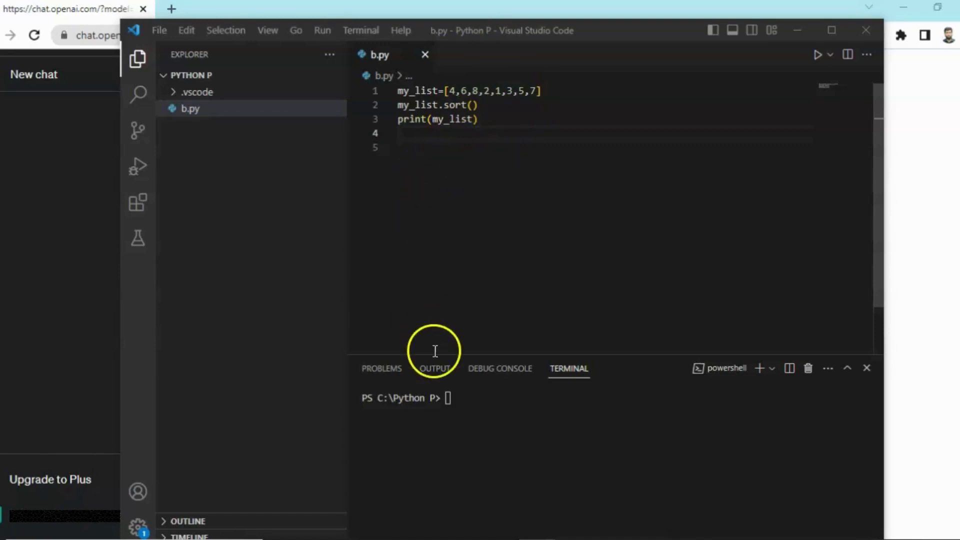
Run the list-sorting script in the terminal with the command python b.py.
left_click(449, 398)
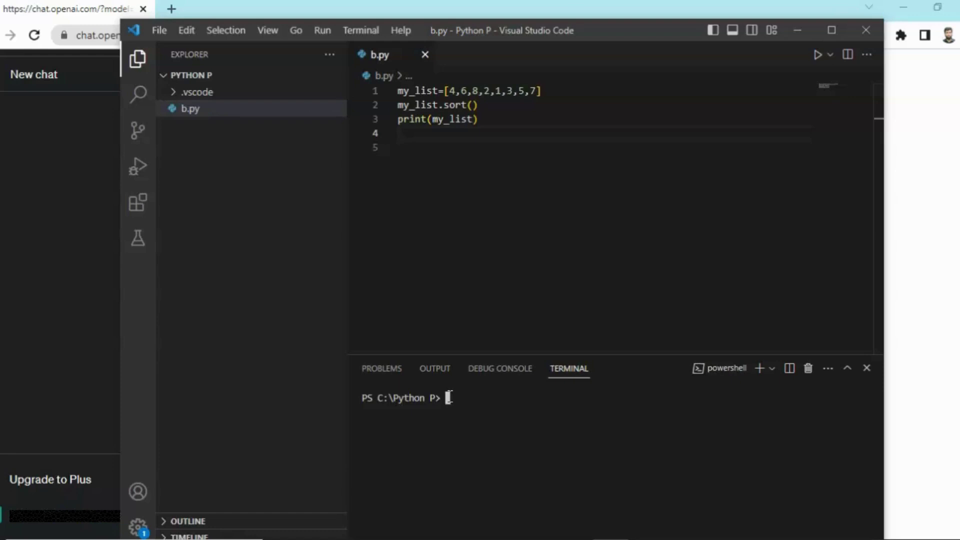
type("python b.py")
key("Return")
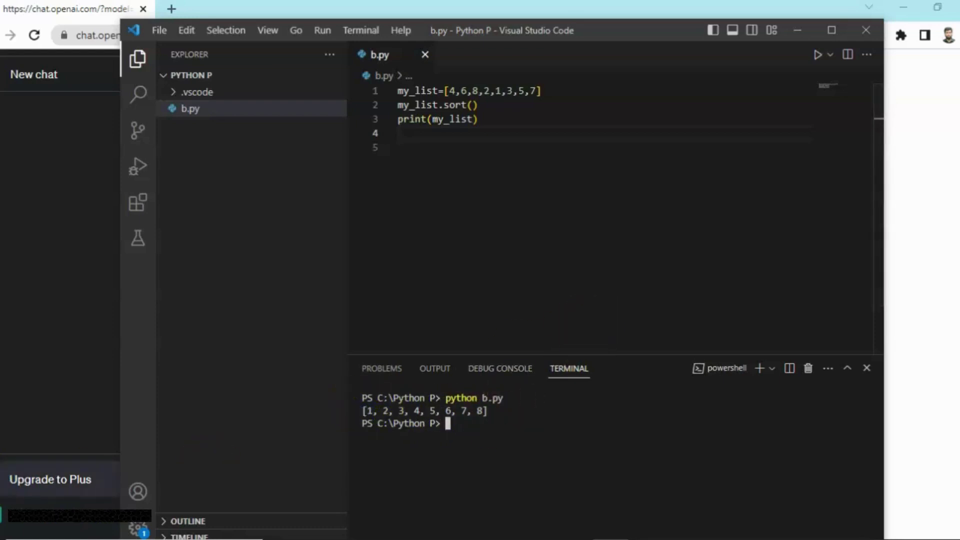
Switch back to ChatGPT and send "The weather was good. Give me this sentence in various forms." in a new chat.
left_click(108, 485)
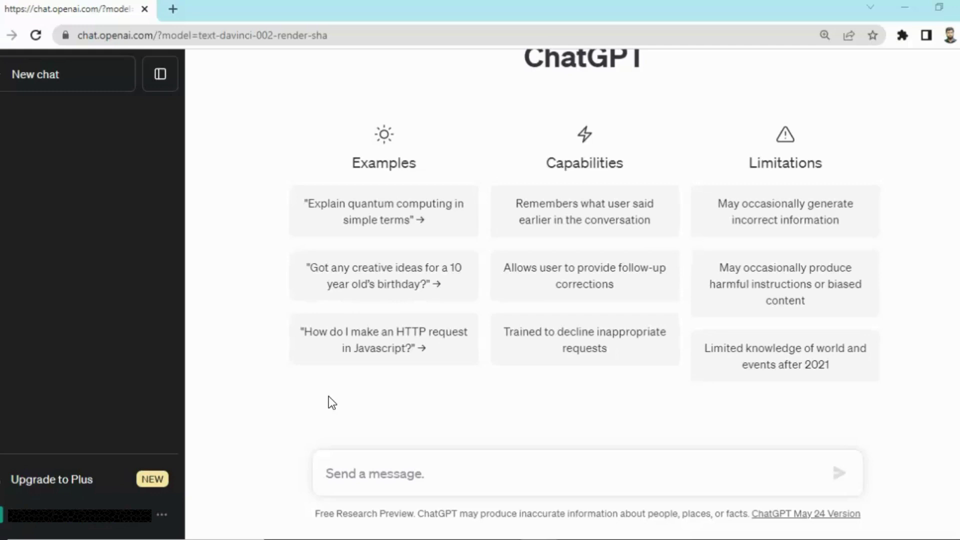
left_click(409, 480)
type("The wa")
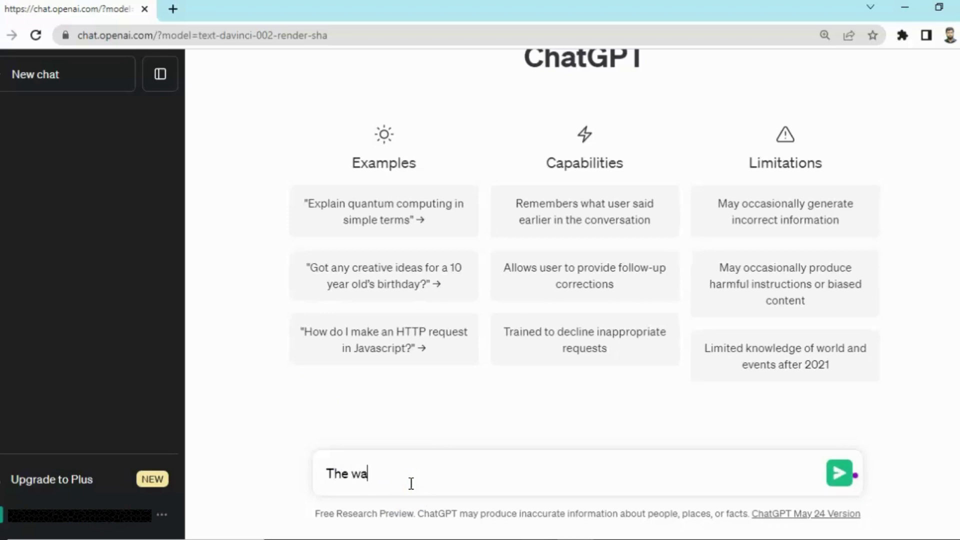
key("BackSpace")
type("eather was goog")
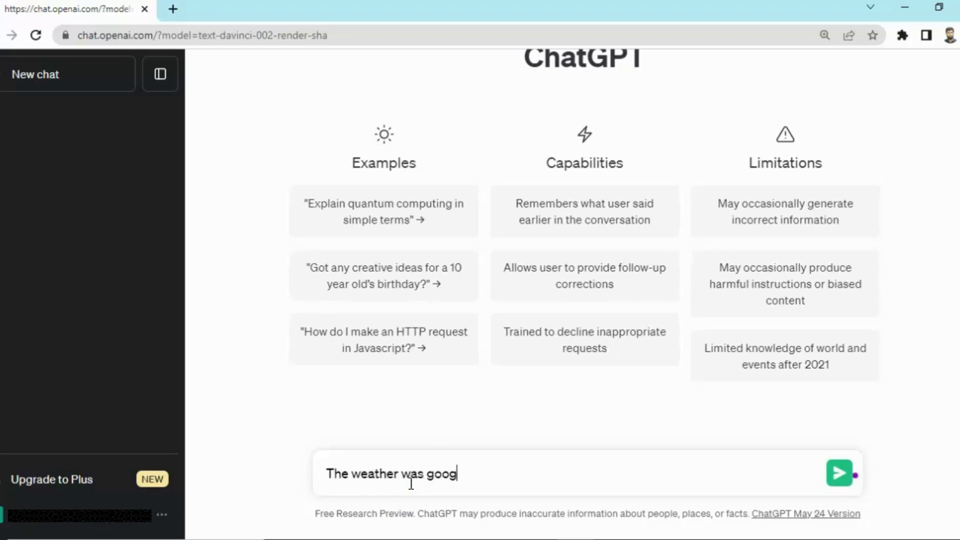
key("BackSpace")
type("d. Give me some")
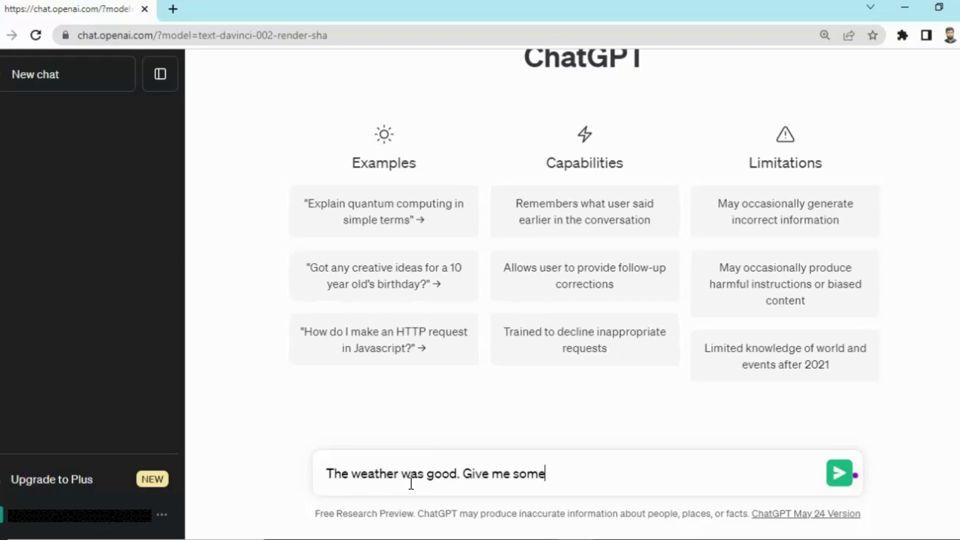
key("BackSpace")
key("BackSpace")
key("BackSpace")
type("o")
key("BackSpace")
key("BackSpace")
type("thse")
key("BackSpace")
key("BackSpace")
type("is sentences")
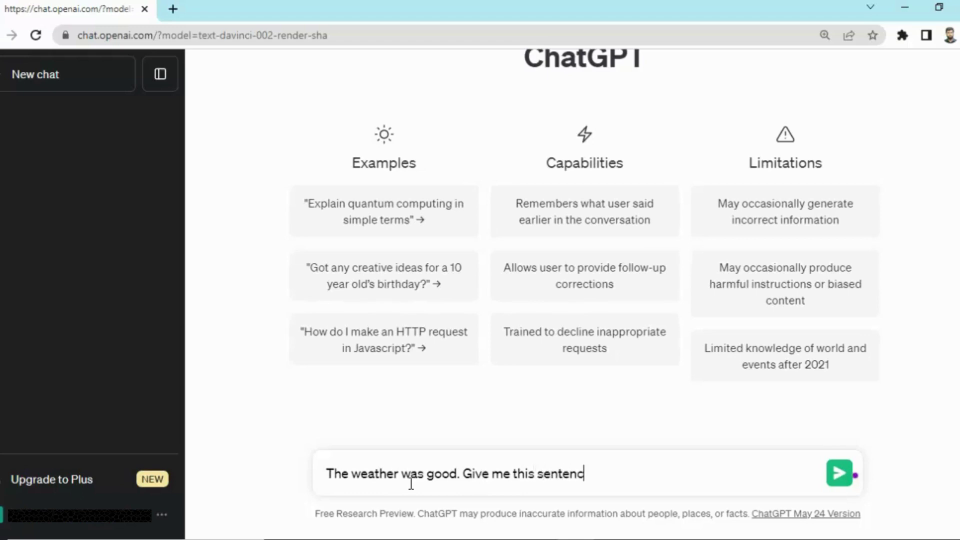
key("BackSpace")
type("in various ")
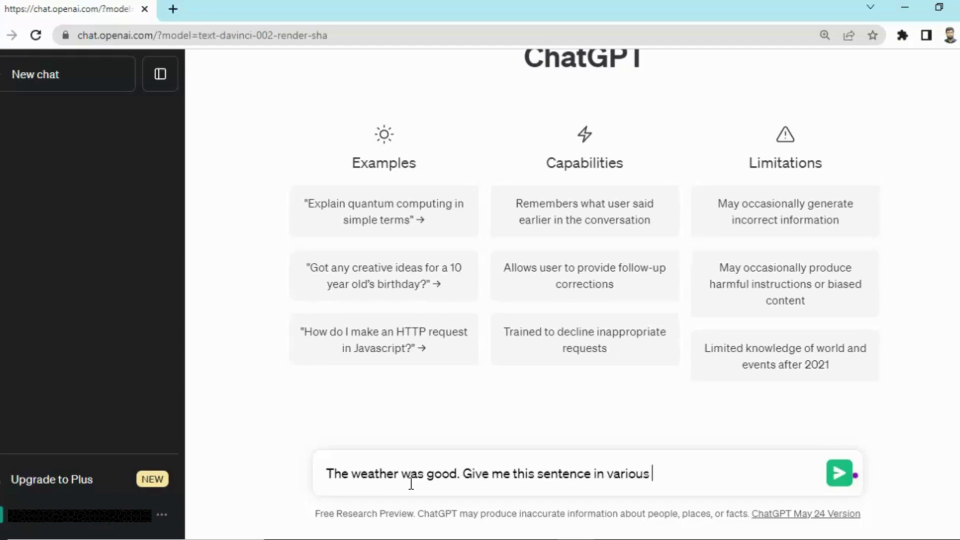
type("forms.")
key("Return")
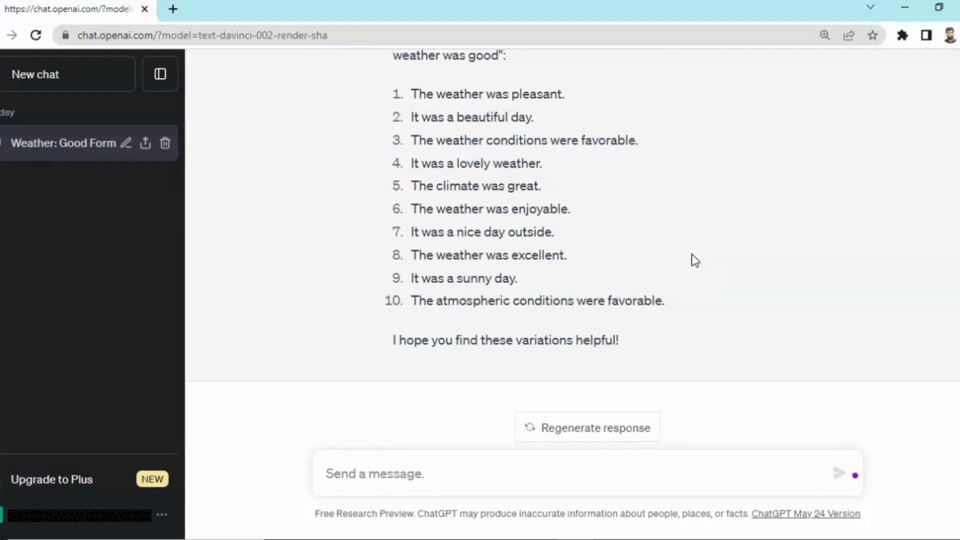
scroll(691, 254, "up", 2)
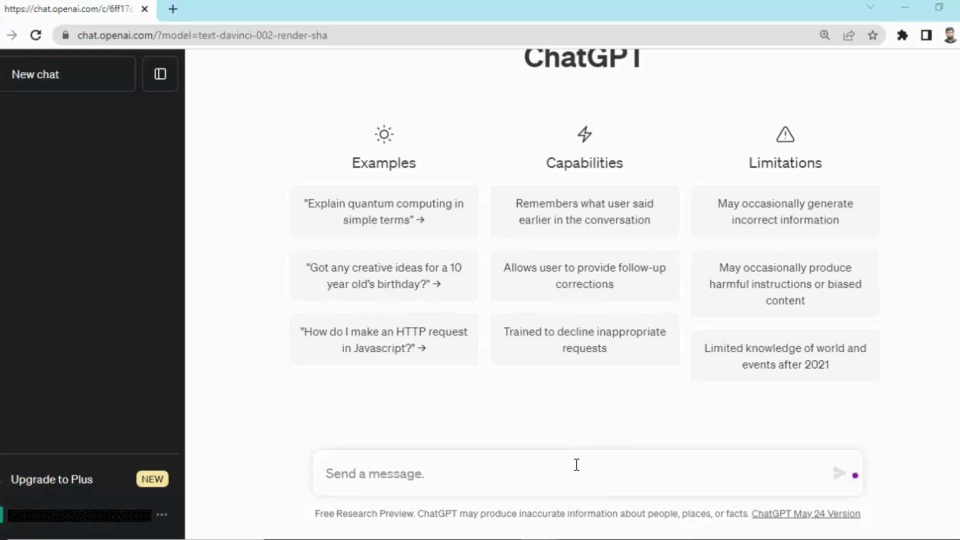
Ask "What is the easiest programming language?" in a new chat.
left_click(577, 465)
type("Wha")
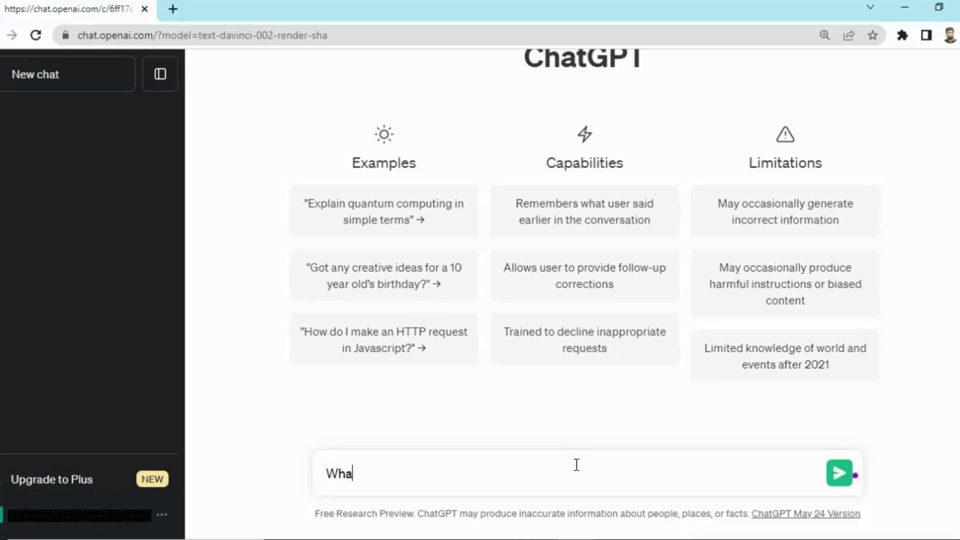
type("t is the easisest")
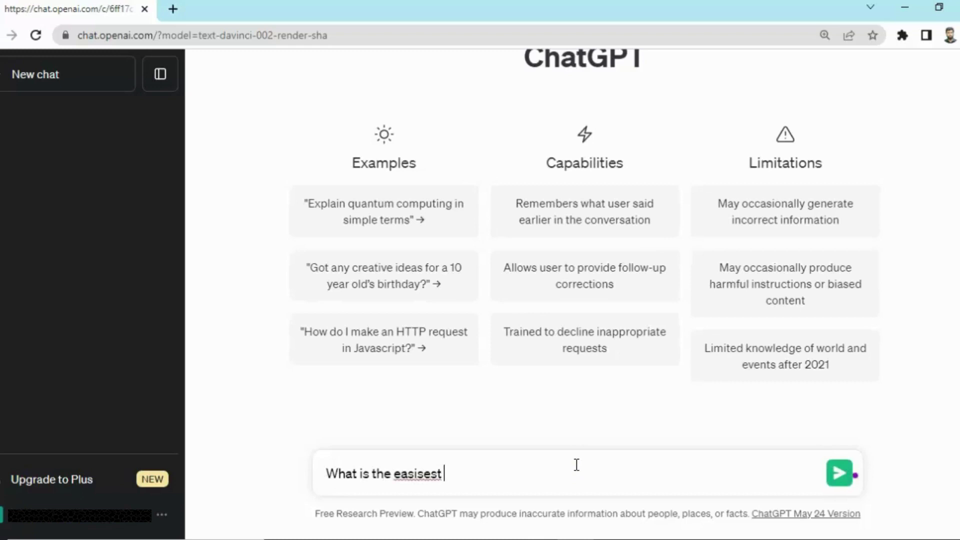
key("BackSpace")
key("BackSpace")
key("BackSpace")
key("BackSpace")
key("BackSpace")
key("BackSpace")
type("iest programming lan")
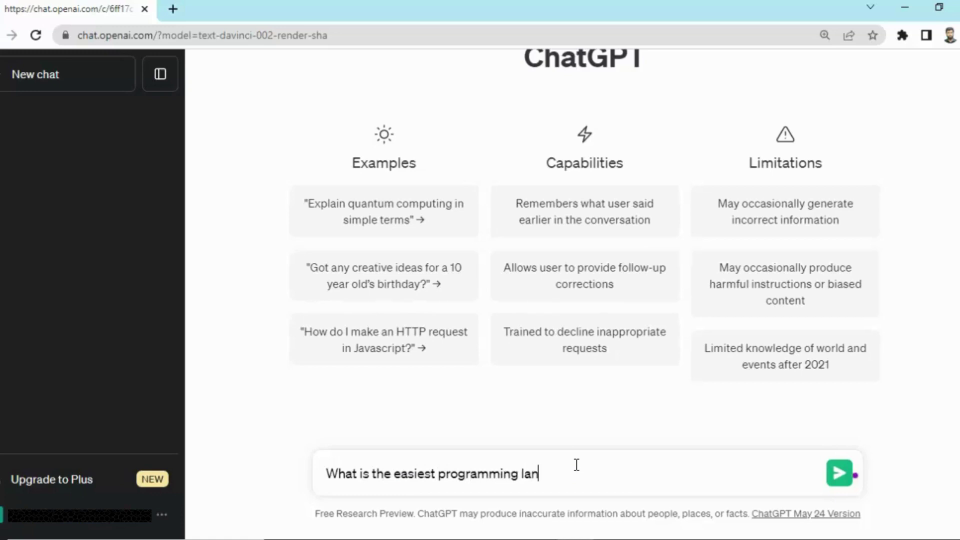
type("guage?")
key("Return")
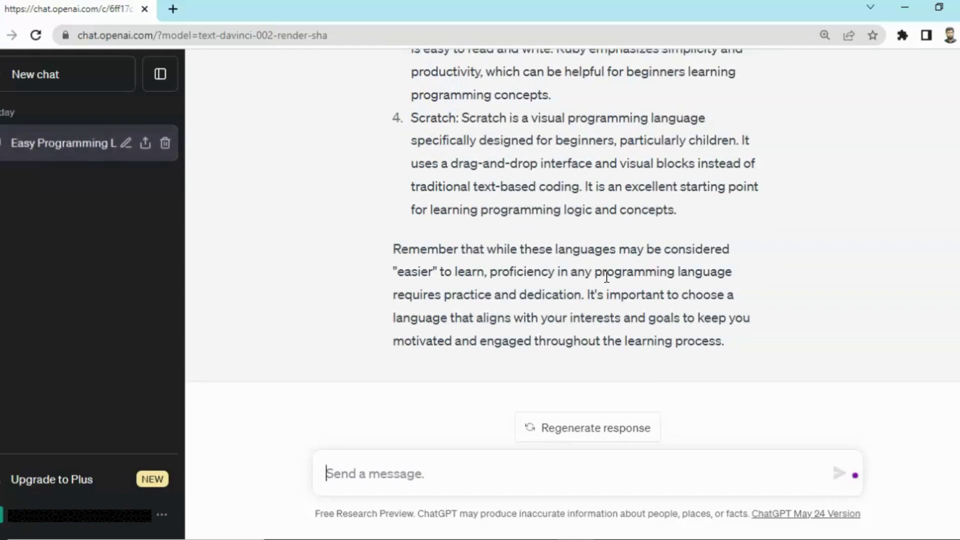
Send the follow-up "which one is best for me, I am intermediate student?" in the programming language chat.
left_click(493, 465)
type("whi")
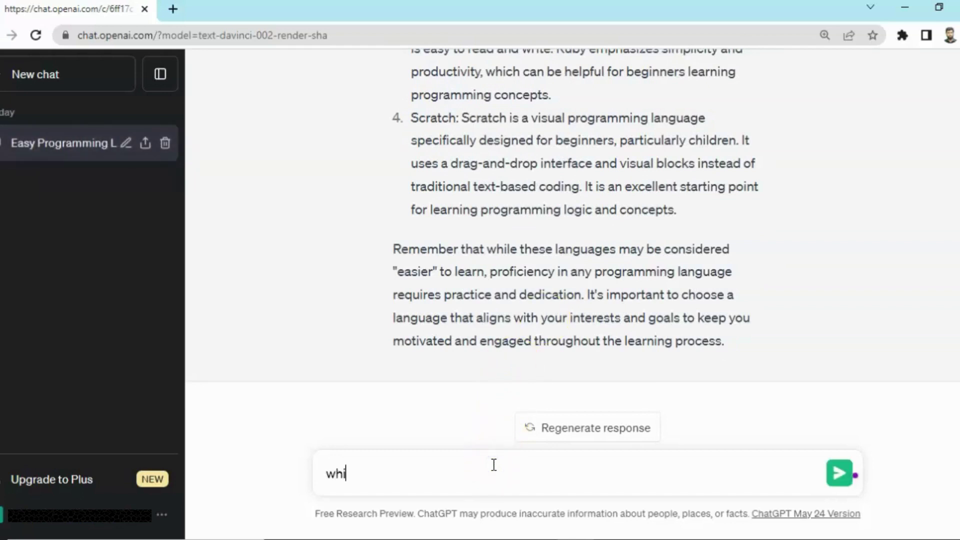
type("ch one is best fo")
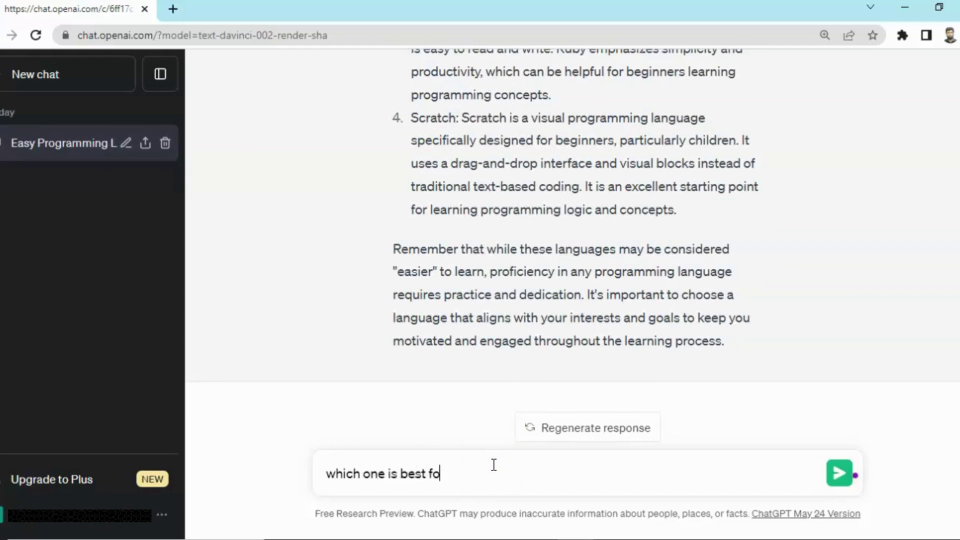
type("r me , I m")
key("BackSpace")
type("am intermediate syudent")
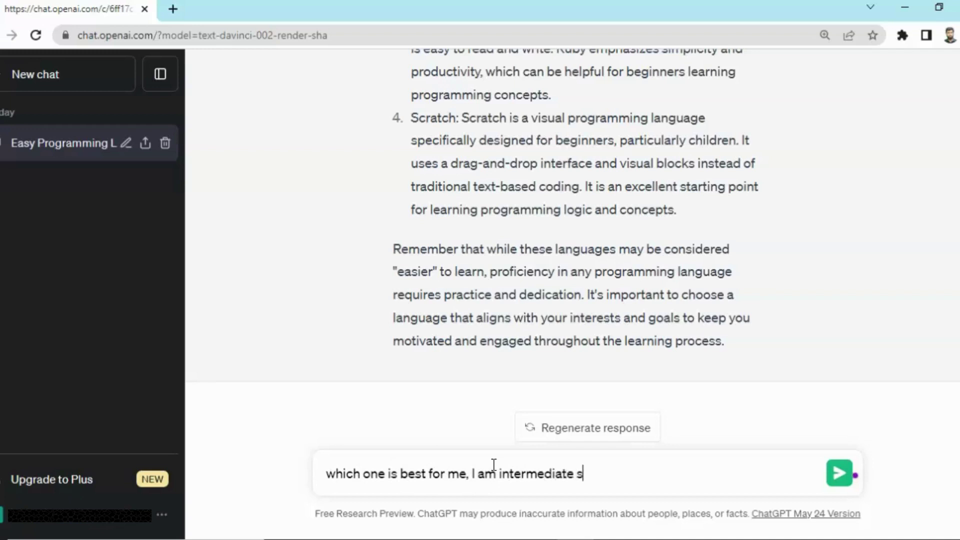
key("BackSpace")
key("BackSpace")
key("BackSpace")
key("BackSpace")
key("BackSpace")
key("BackSpace")
key("BackSpace")
type("tudena")
key("BackSpace")
type("t?")
key("Return")
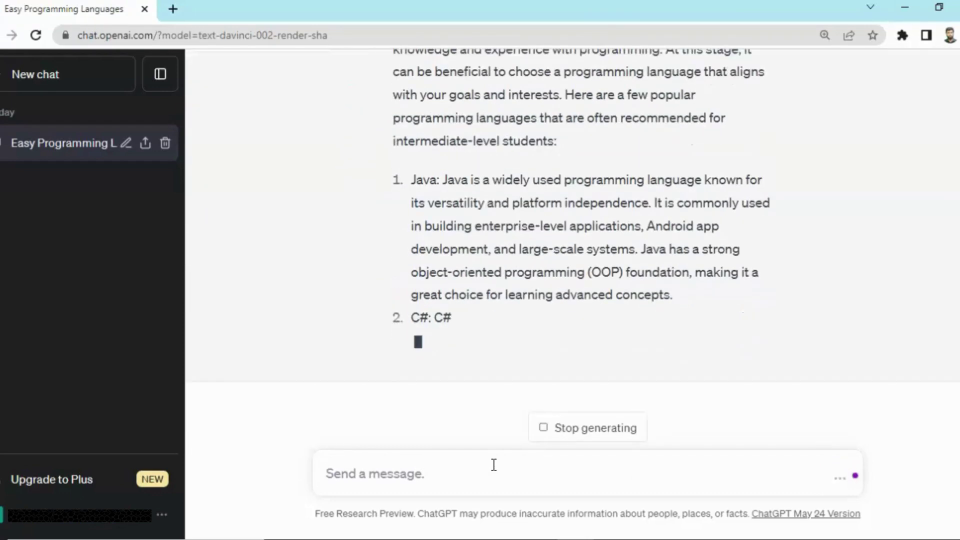
Look through the intermediate-student answer and delete the "Easy Programming Languages" chat.
scroll(600, 220, "up", 6)
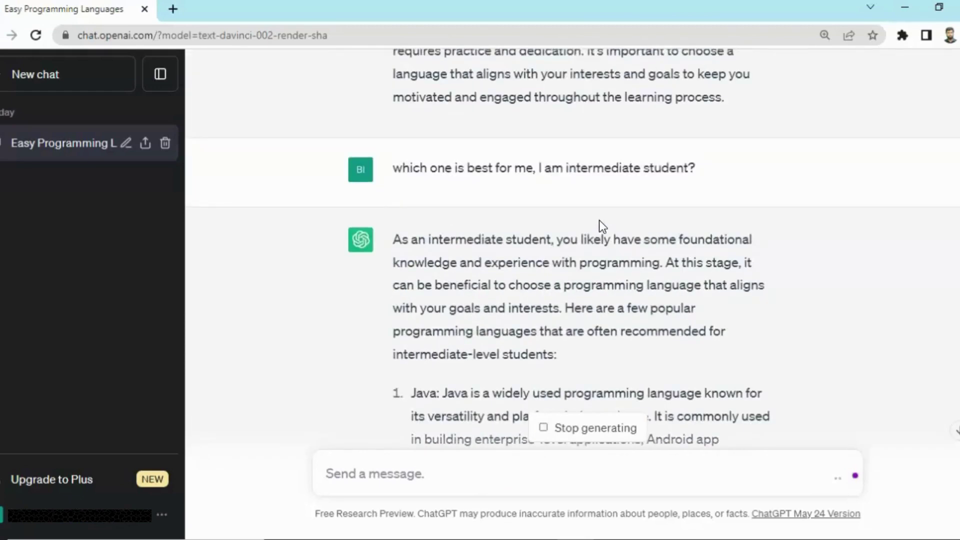
scroll(600, 220, "down", 10)
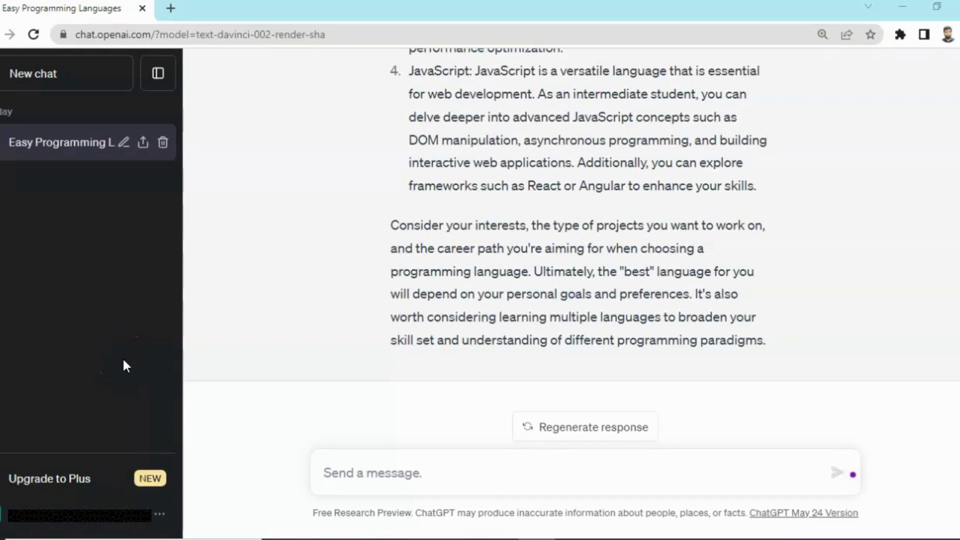
left_click(163, 142)
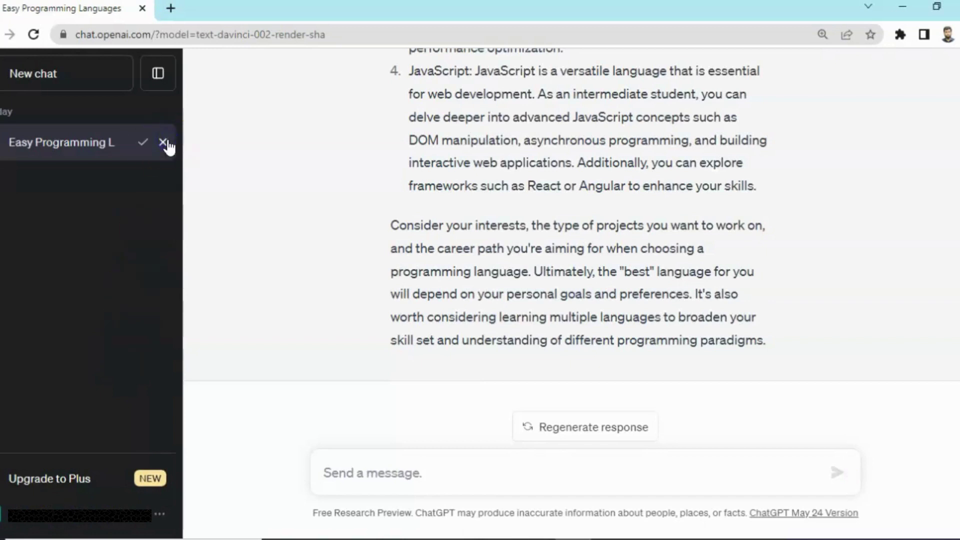
left_click(143, 142)
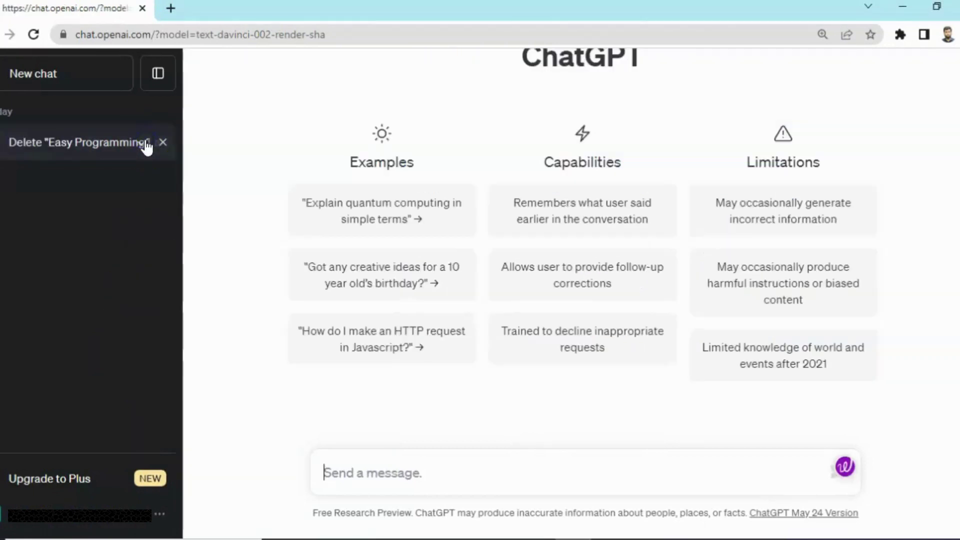
left_click(389, 474)
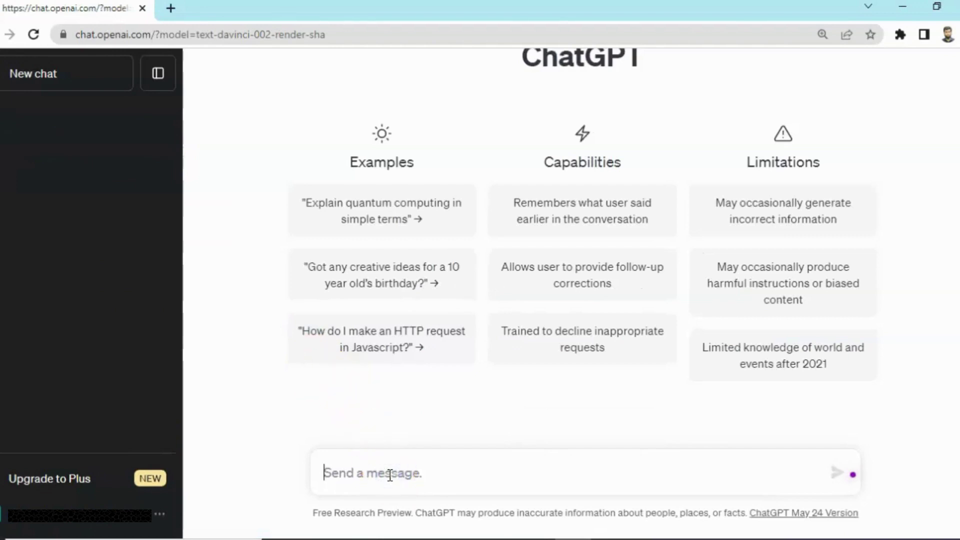
type("How")
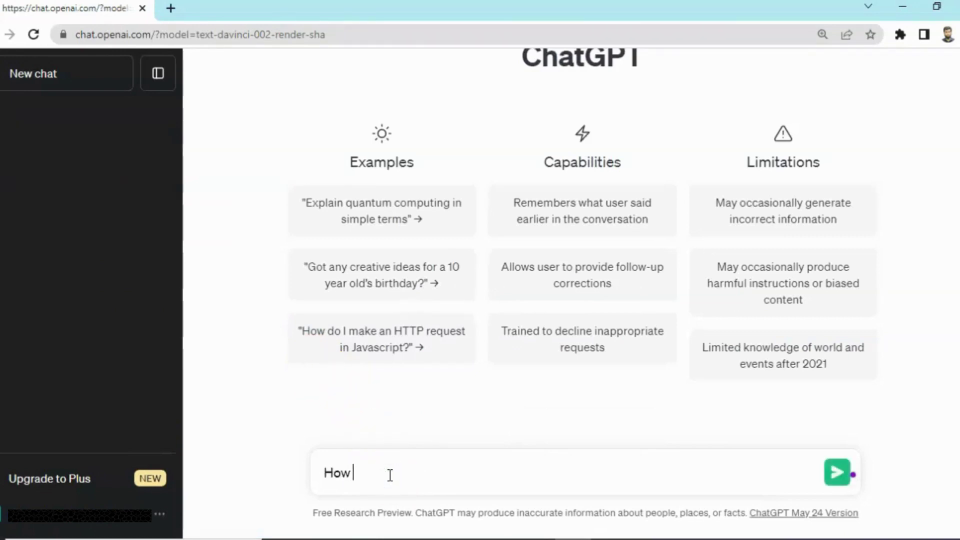
type(" are")
key("BackSpace")
key("BackSpace")
key("BackSpace")
key("BackSpace")
key("BackSpace")
key("BackSpace")
key("BackSpace")
key("BackSpace")
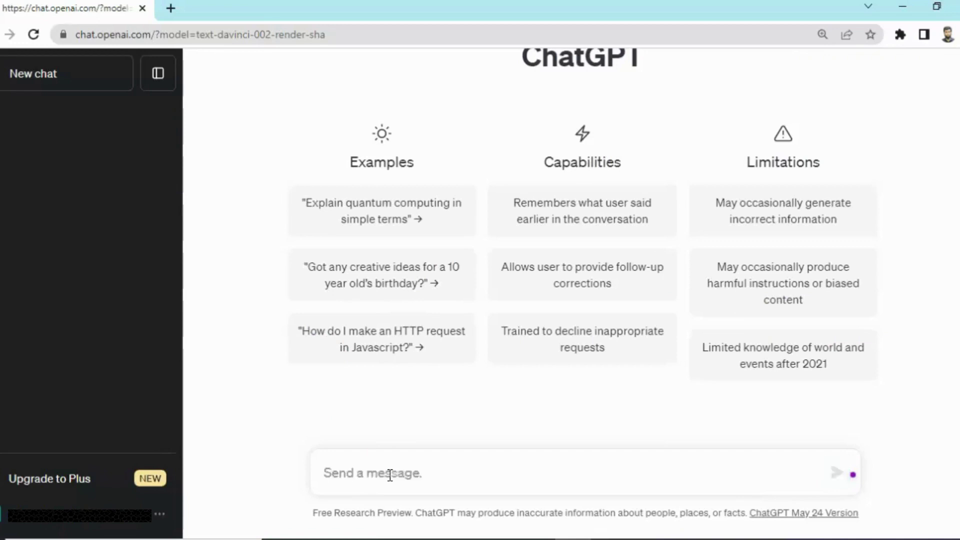
Send "What are your qualification? Translate this sentence to Urdu." in a new chat.
type("Whaa")
key("BackSpace")
key("BackSpace")
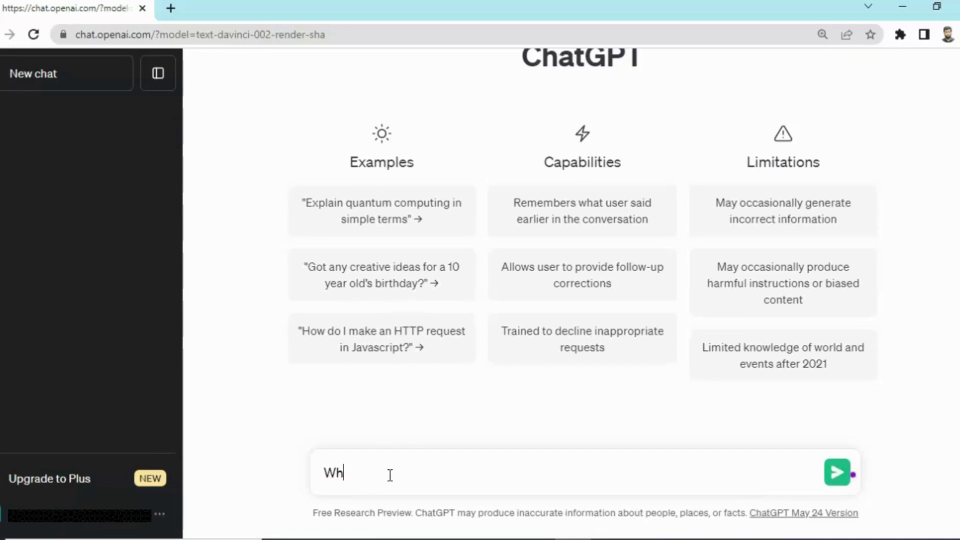
type("at are your qualificati")
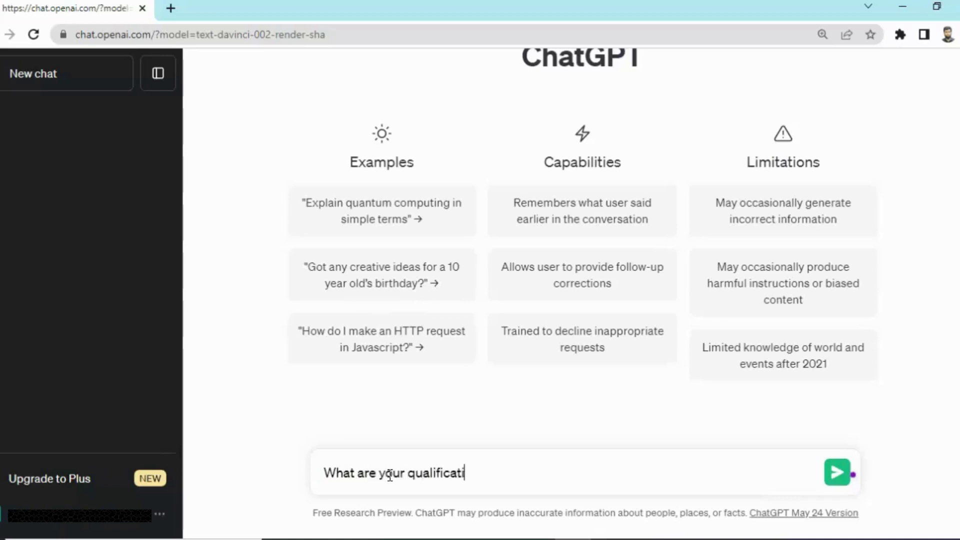
type("on?")
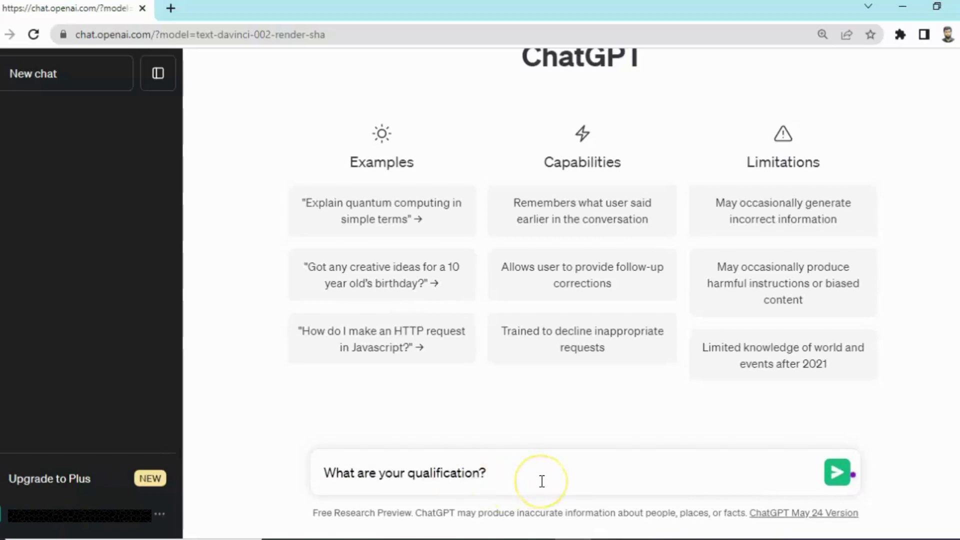
type(" W")
key("BackSpace")
type("Translate")
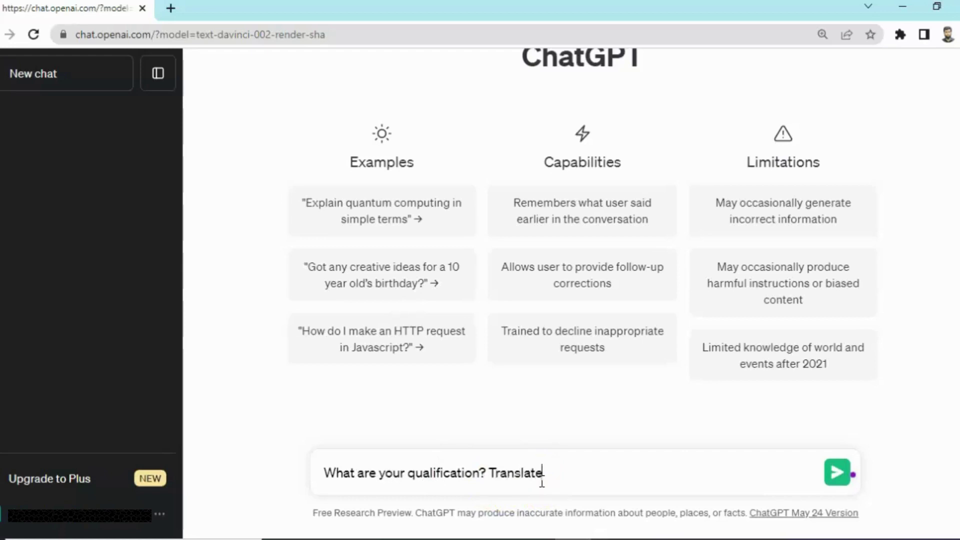
type(" this sentence to URdu")
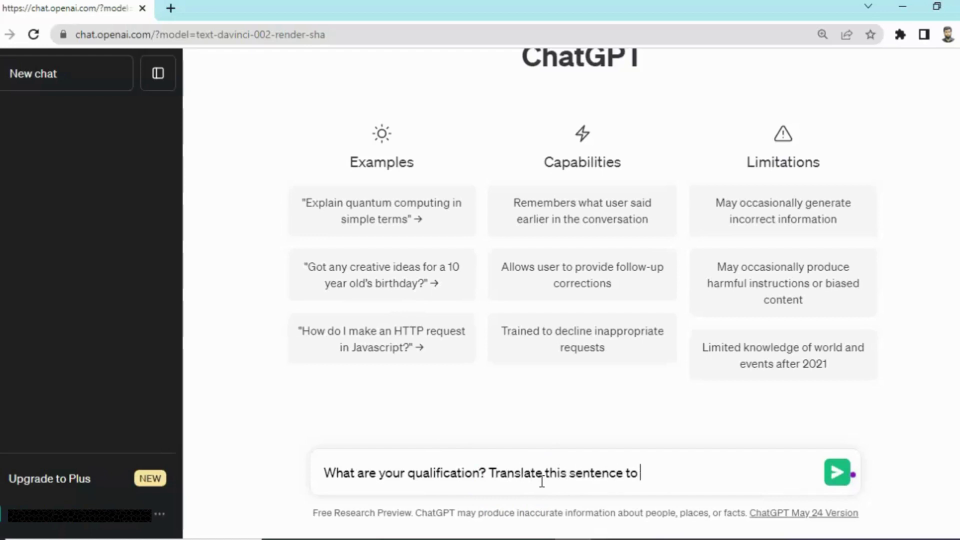
key("BackSpace")
key("BackSpace")
key("BackSpace")
type("rdu.")
key("Return")
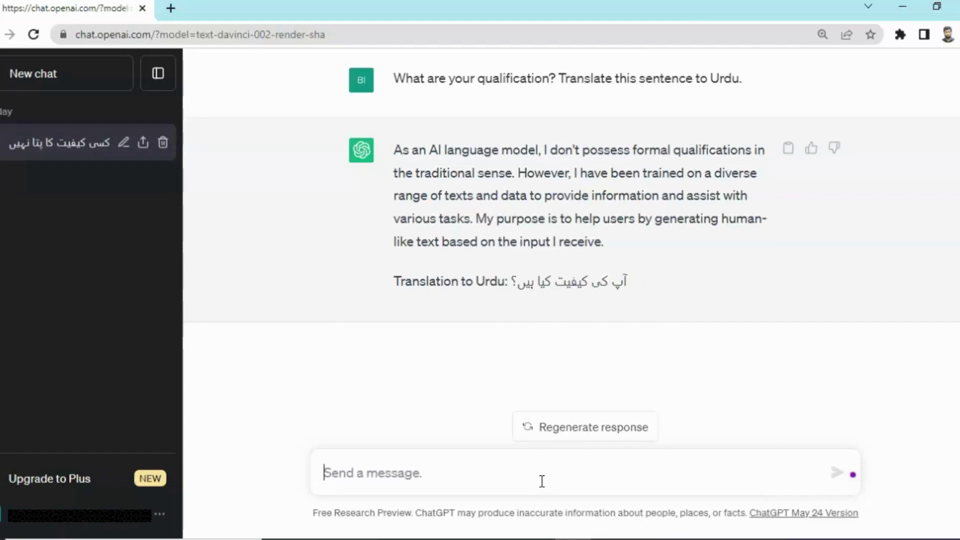
Copy the English paragraph of the reply and send it back followed by "Translate to Urdu.".
left_click(396, 152)
left_click_drag(395, 153, 605, 244)
key("ctrl+c")
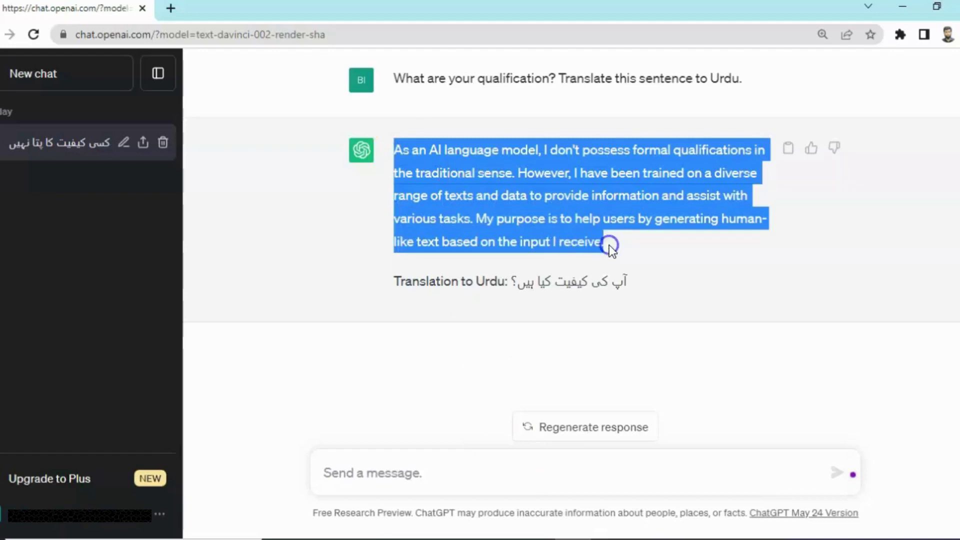
left_click(429, 473)
key("ctrl+v")
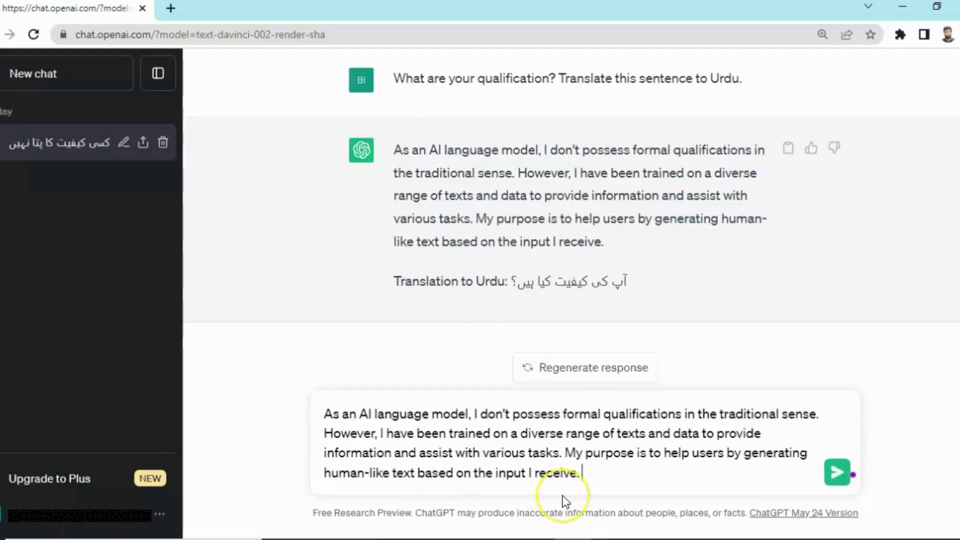
type("Tra")
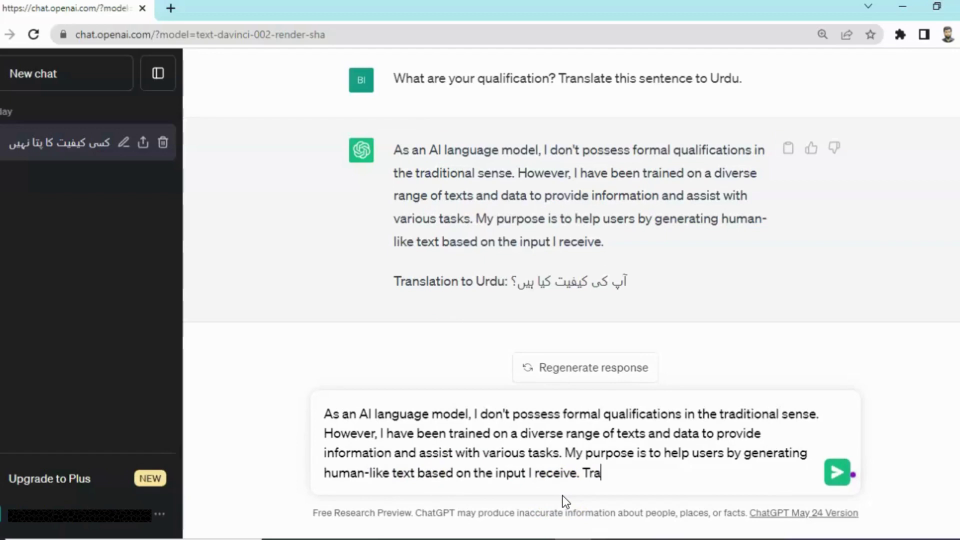
type("nslate to URd")
key("BackSpace")
key("BackSpace")
type("rd")
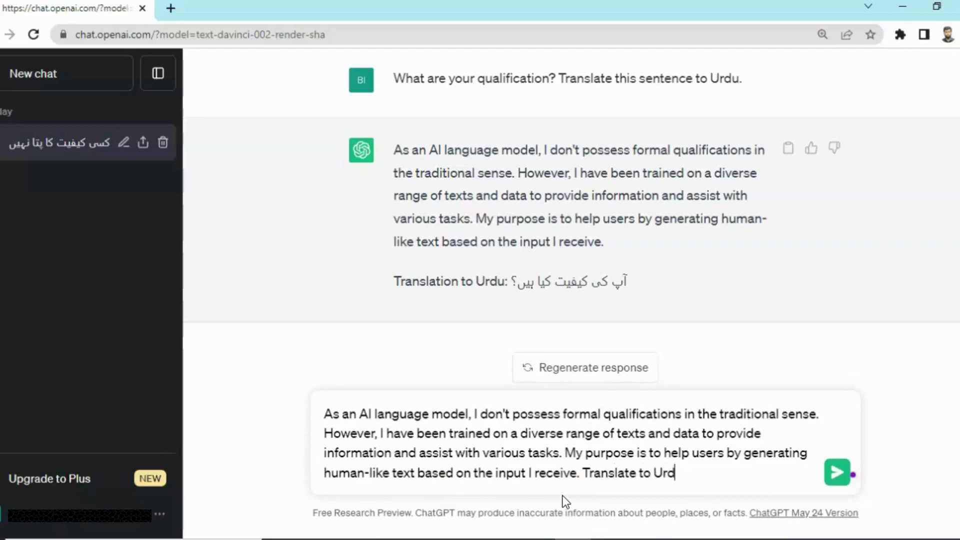
type("u.")
key("Return")
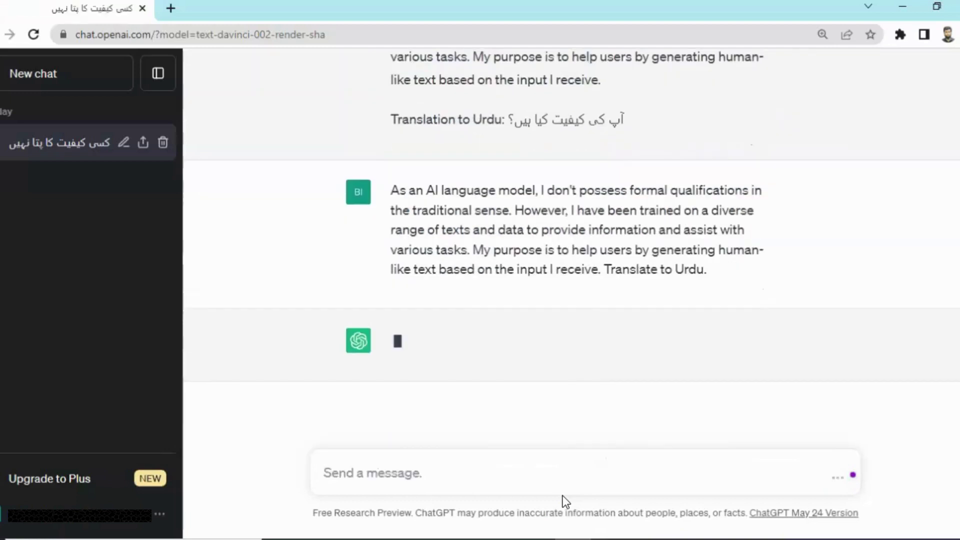
left_click(572, 335)
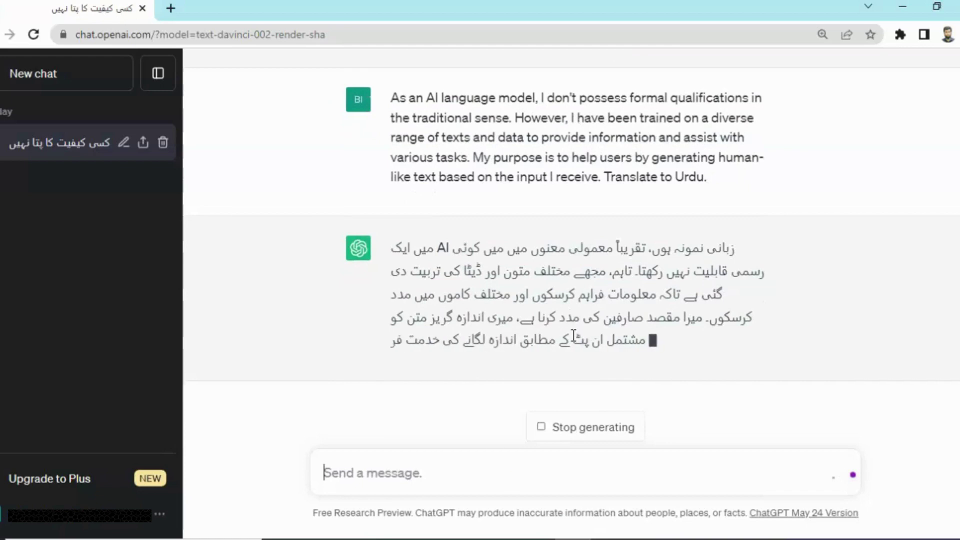
Begin a new chat prompt with "Mujhe youtube video ke lye script do.".
key("F5")
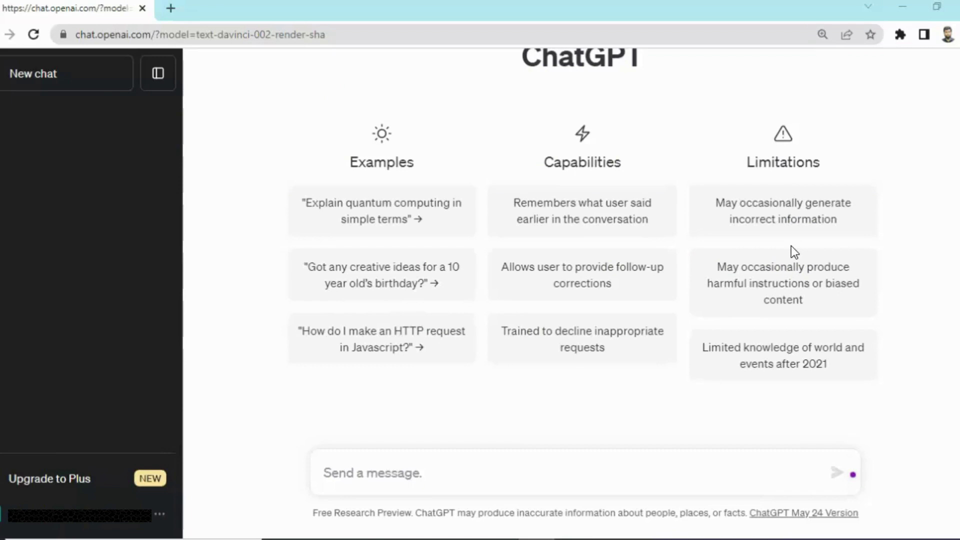
left_click(483, 460)
type("Mu")
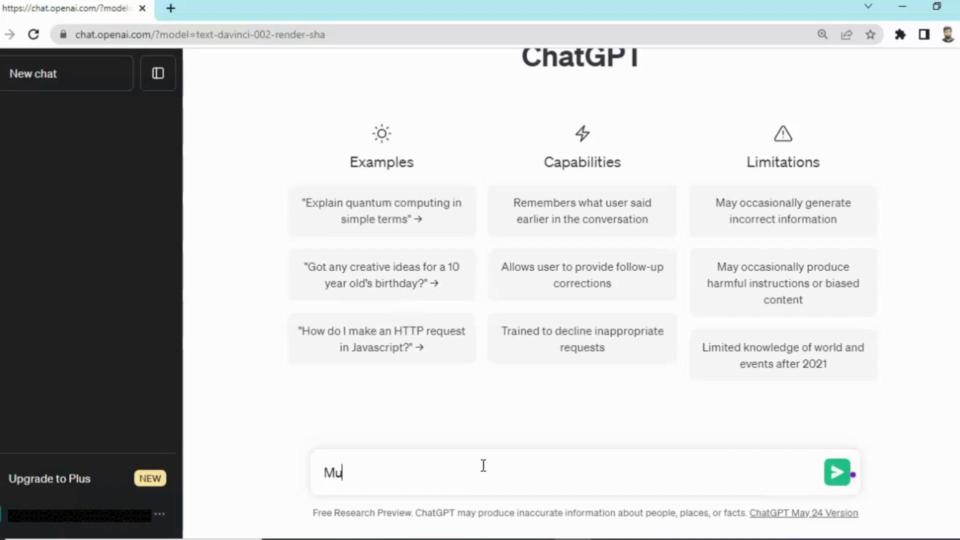
type("jhe youtube v")
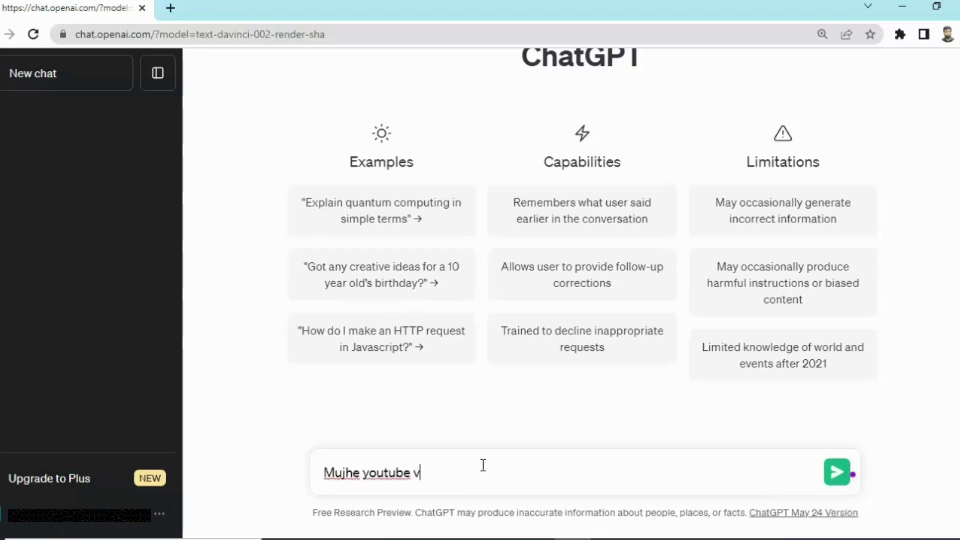
type("ideo ke lye")
type(" cha")
key("BackSpace")
key("BackSpace")
key("BackSpace")
type("cha")
key("BackSpace")
key("BackSpace")
key("BackSpace")
type("scor")
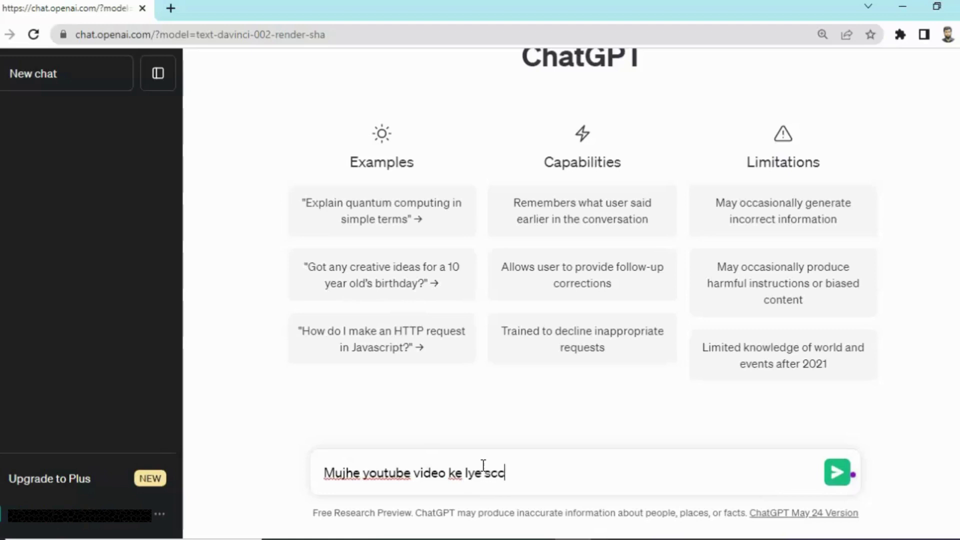
key("BackSpace")
key("BackSpace")
type("ript do.")
Add "Topic: Internet aur rozgar. Urdu zabaan me do." to the script prompt and send it.
type("topic")
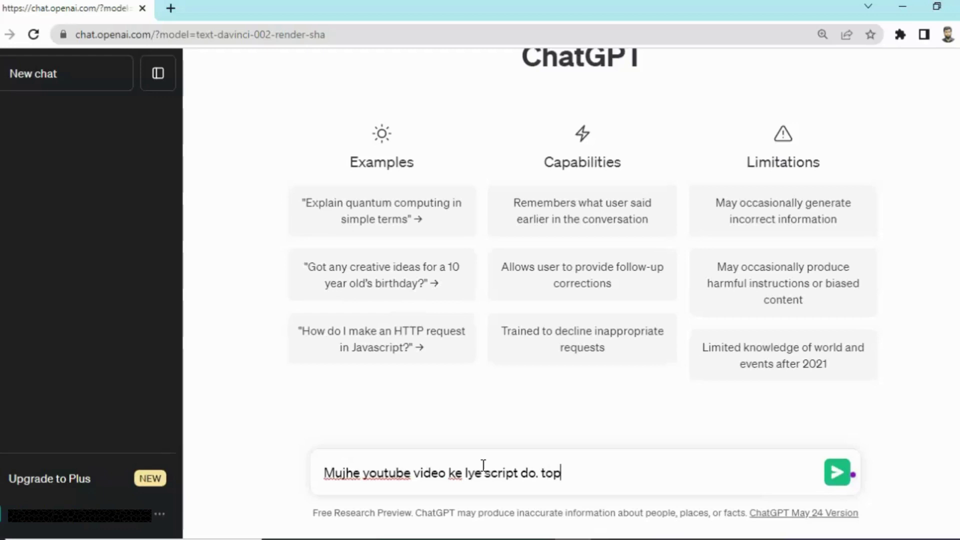
key("BackSpace")
key("BackSpace")
key("BackSpace")
key("BackSpace")
key("BackSpace")
type("Topic: Interne")
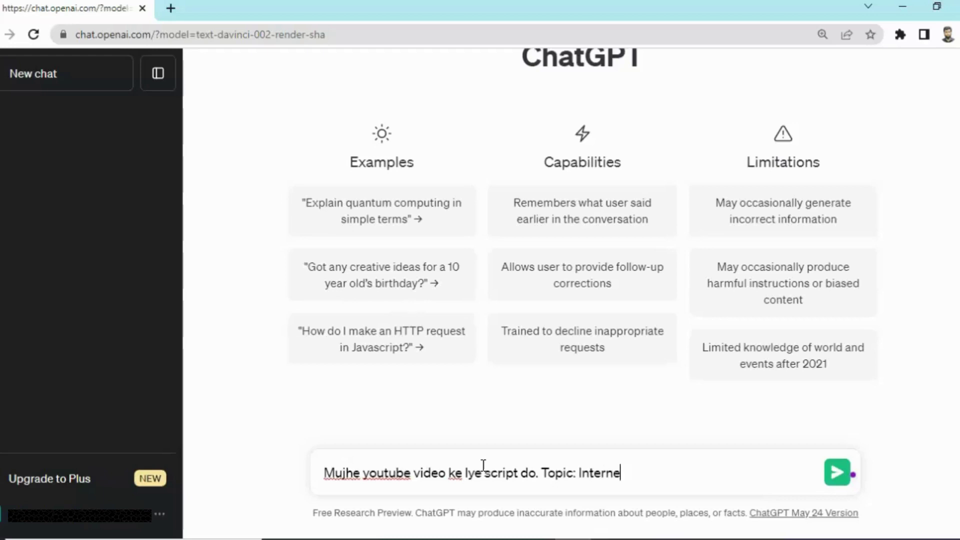
type("t aur rozgar.")
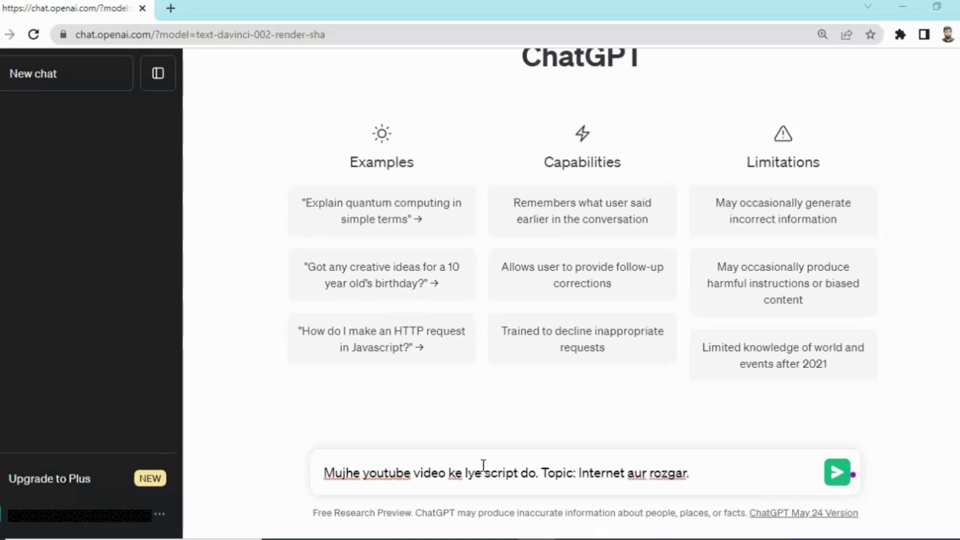
left_click(707, 470)
type("Urdu zabaan")
type("me do")
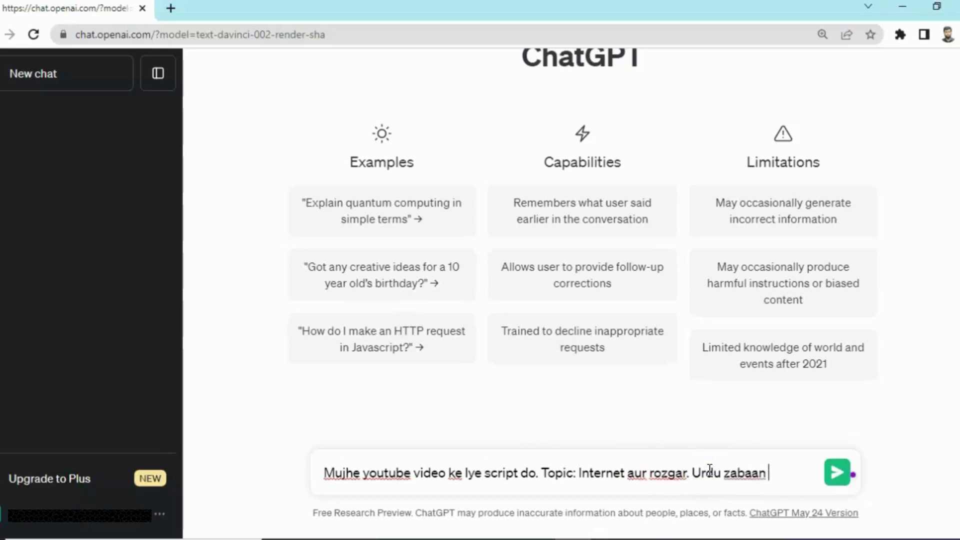
type(".")
key("Return")
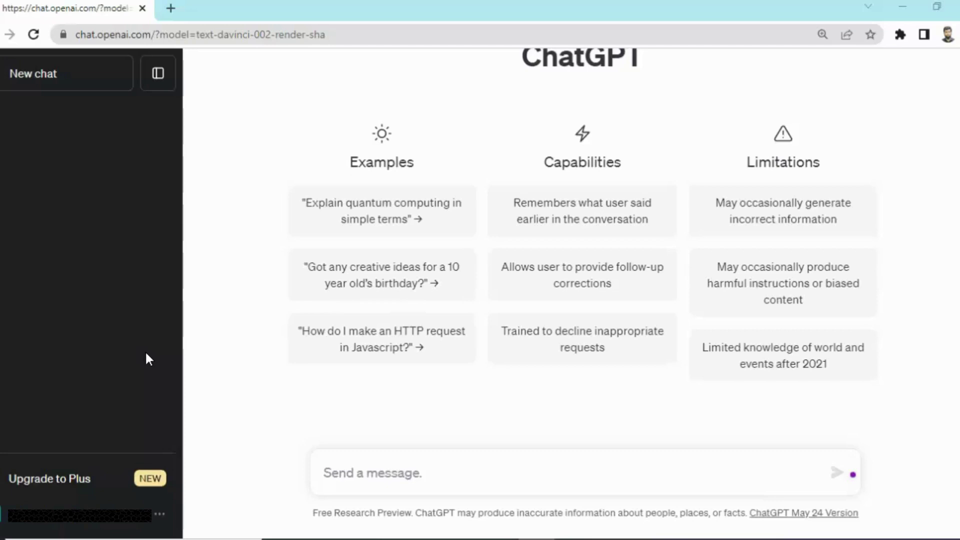
Enter "Archimidi's" as the start of a new chat message and look the word up on Google.
left_click(367, 478)
type("A")
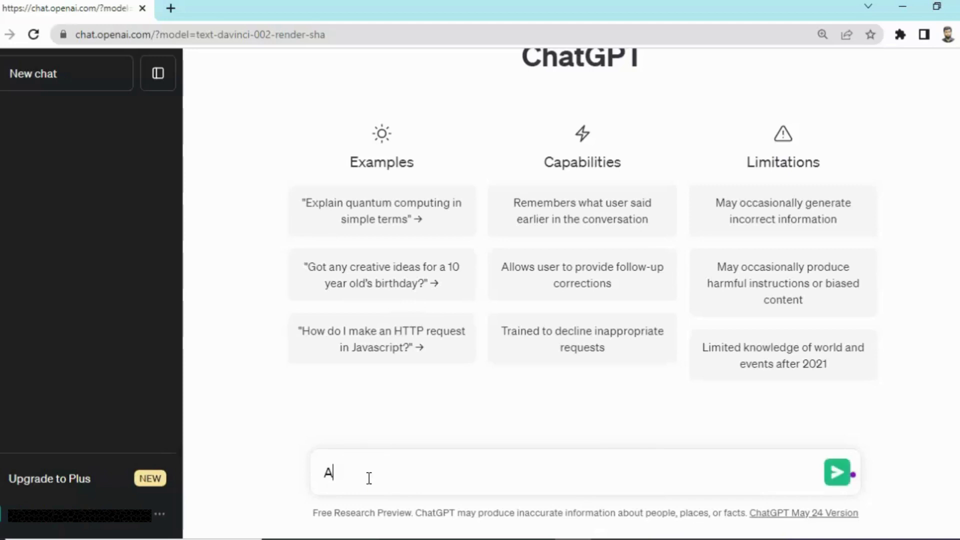
type("rchimidid")
key("BackSpace")
type("'s")
right_click(368, 479)
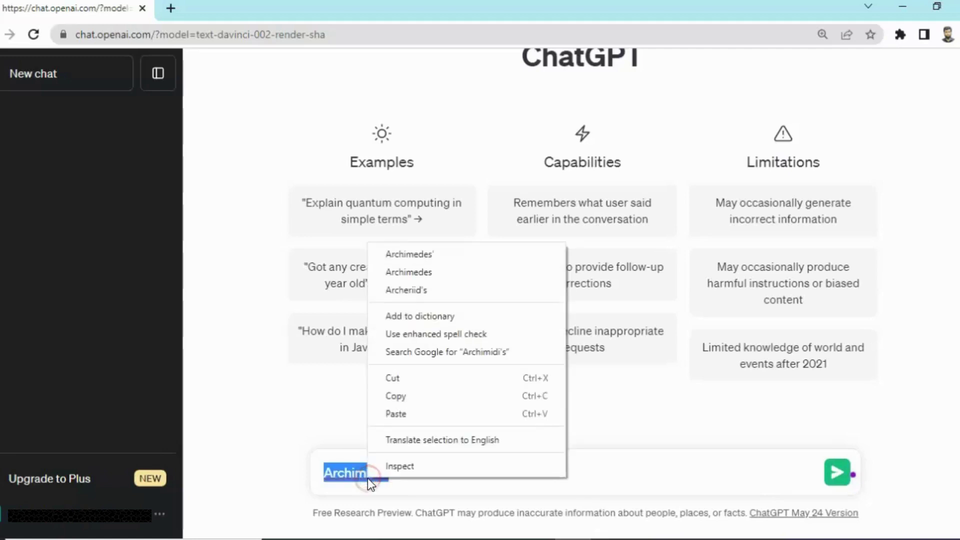
left_click(439, 352)
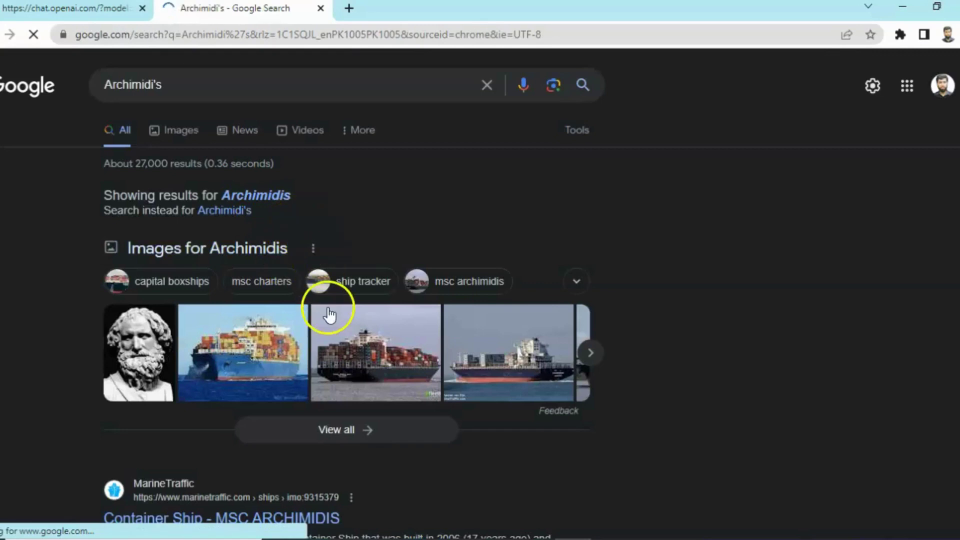
Extend the Google search to the suggested "archimedes principle" and copy that phrase from the search query.
scroll(277, 454, "down", 1)
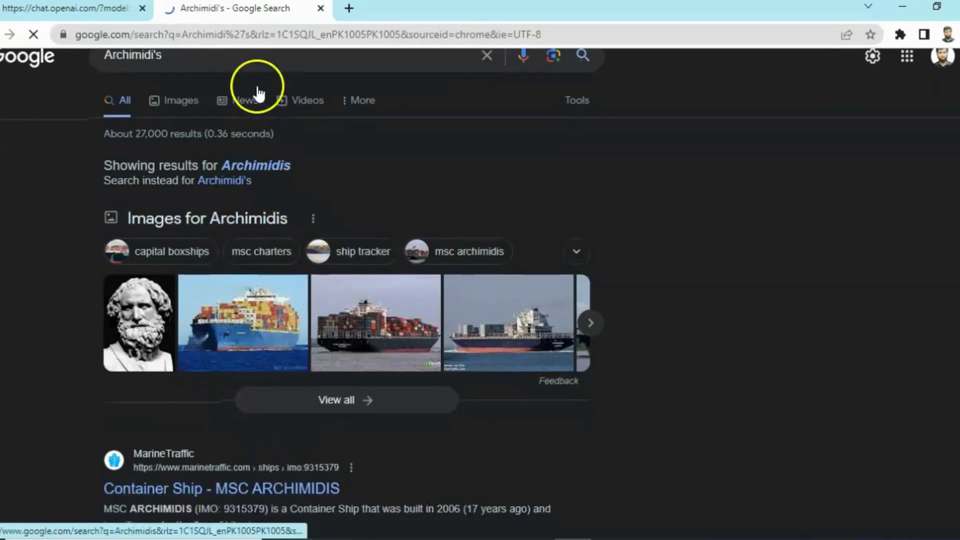
left_click(246, 59)
type("pr")
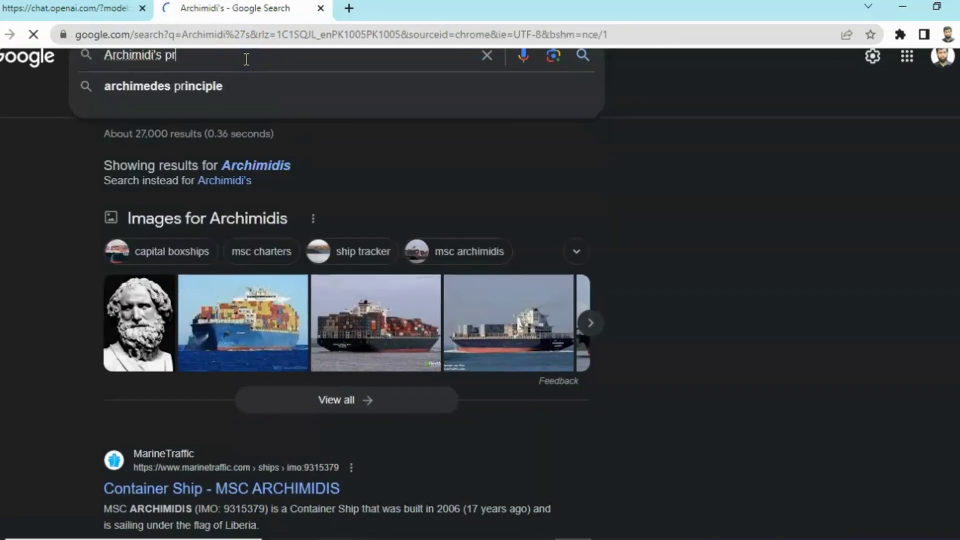
left_click(242, 87)
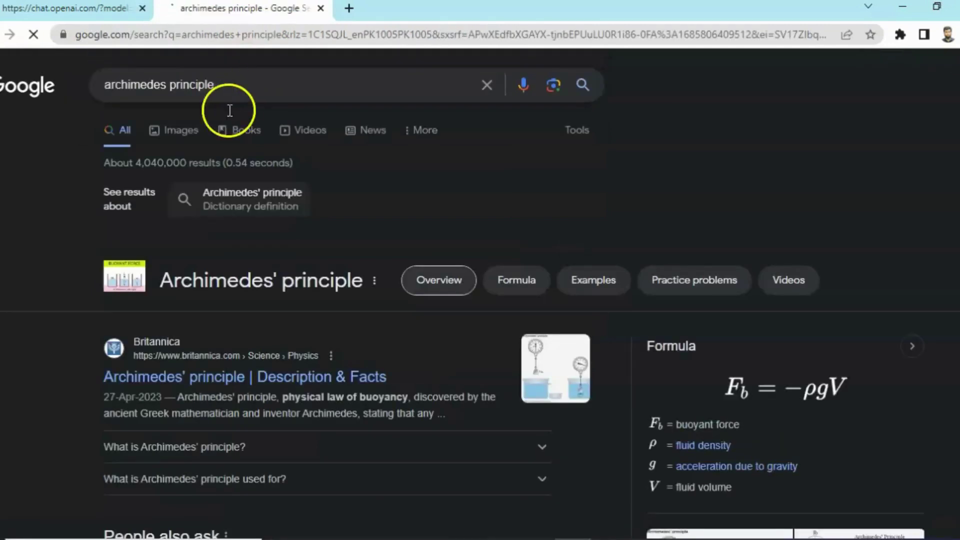
left_click(266, 85)
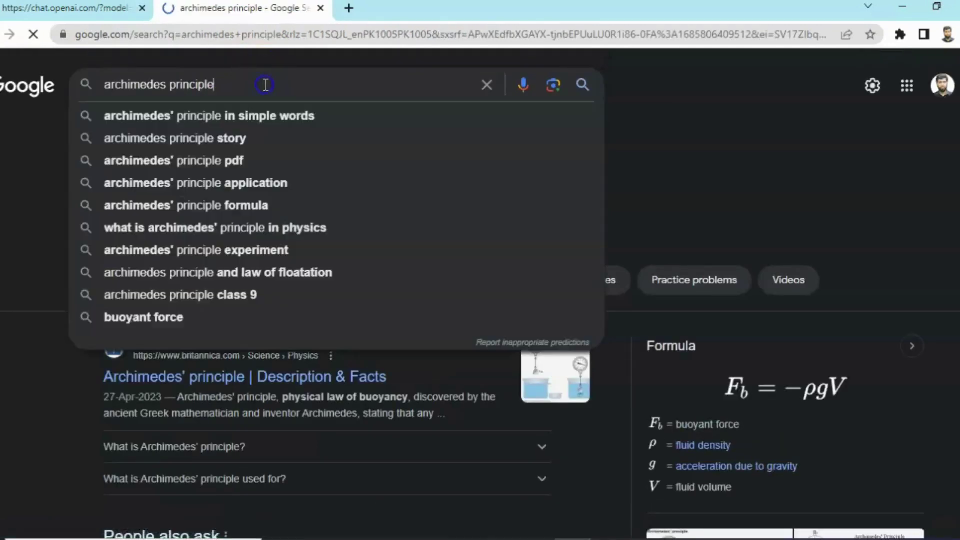
key("ctrl+a")
key("ctrl+c")
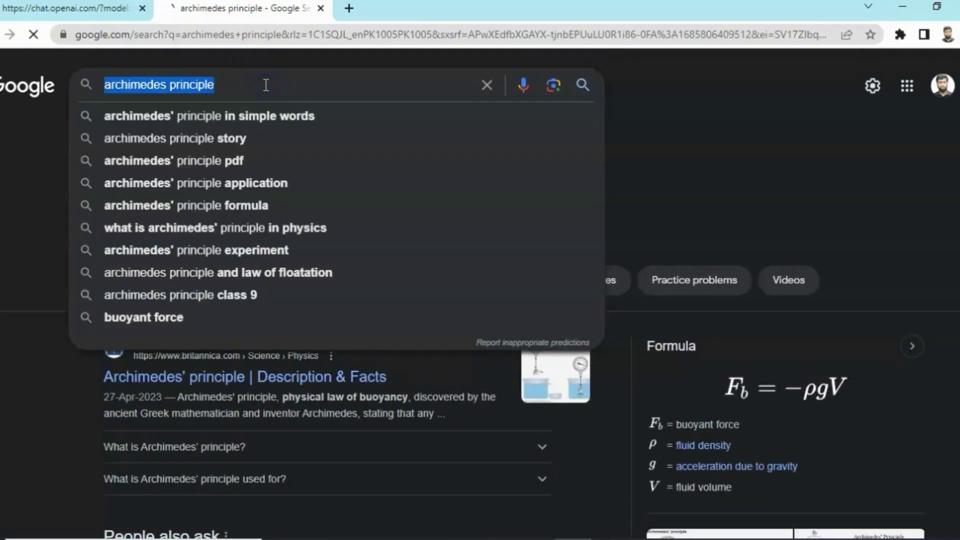
Return to ChatGPT, replace the draft message with the copied phrase and capitalise it to read "Archimedes principle".
left_click(88, 13)
left_click(414, 466)
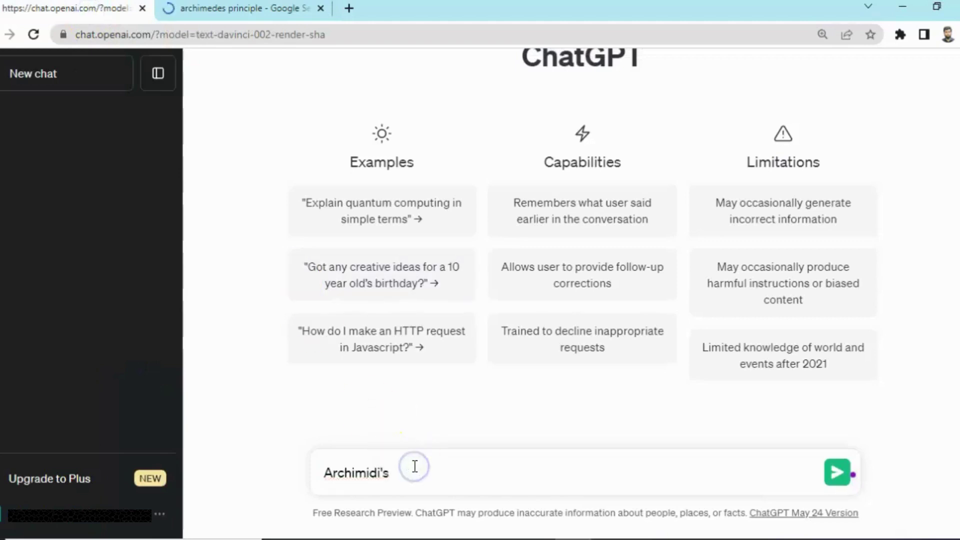
key("ctrl+a")
type("Arc")
key("BackSpace")
key("BackSpace")
key("BackSpace")
key("ctrl+v")
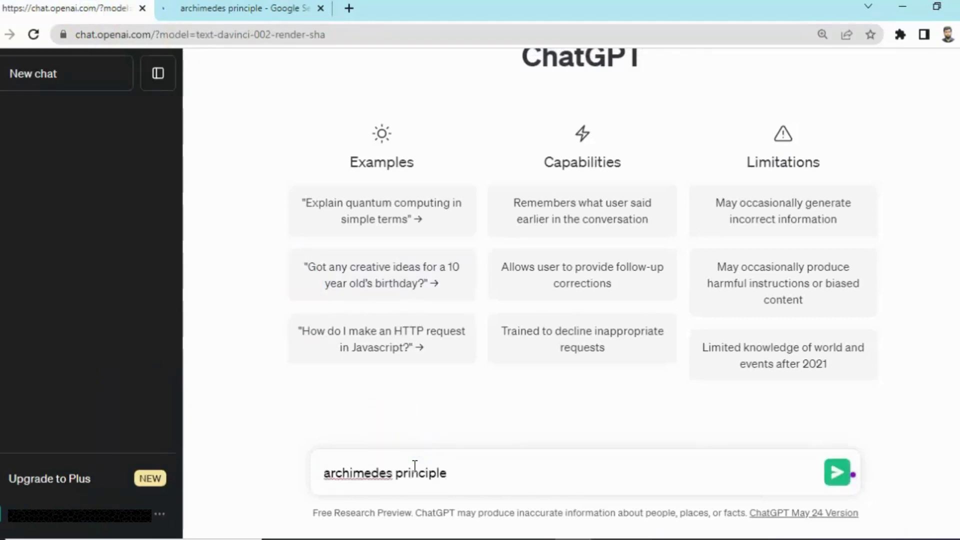
left_click(335, 483)
key("BackSpace")
type("A")
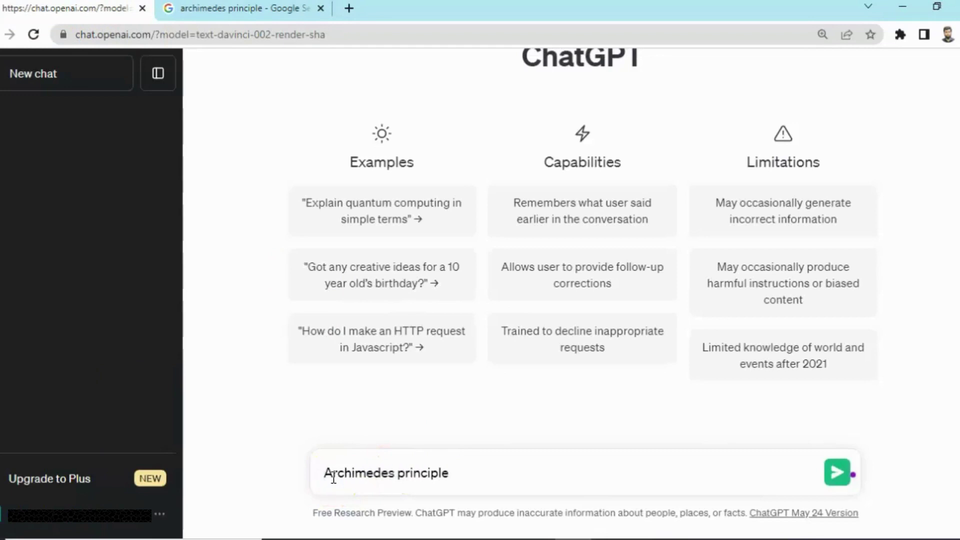
Insert "Explain" and an opening quotation mark before "Archimedes principle" in the draft message.
type("Explain")
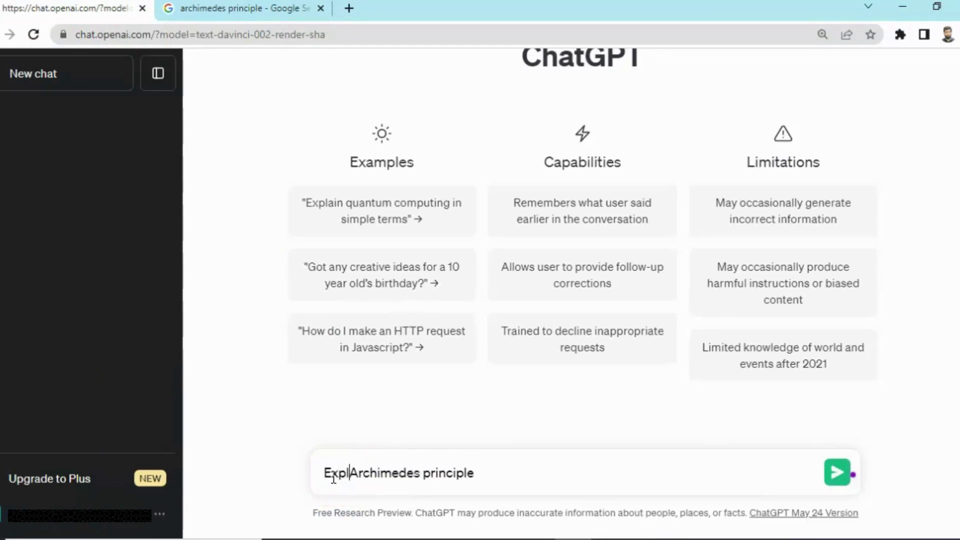
key("Right")
key("Right")
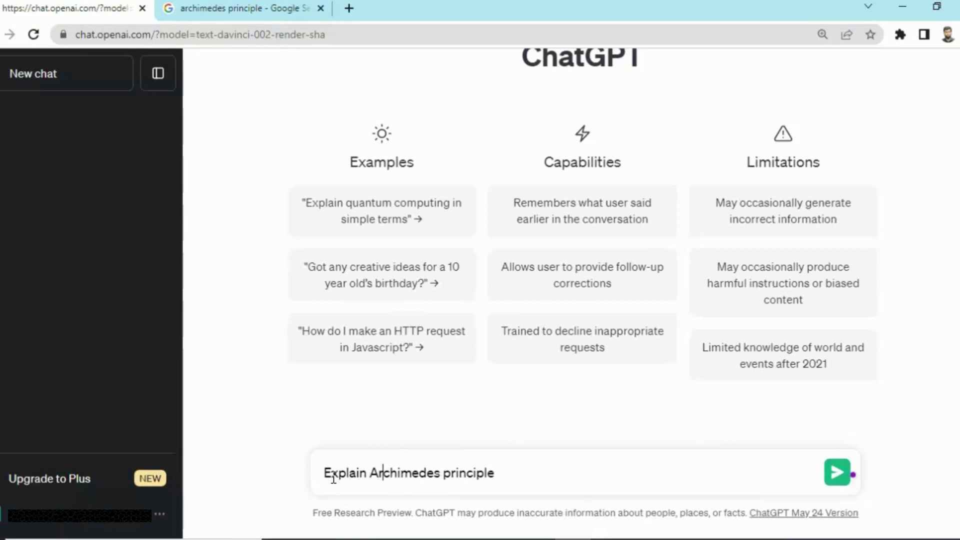
key("Right")
key("Left")
key("Left")
key("Left")
type("\"")
Complete the message as Explain "Archimedes principle" to a child., send it and read through the reply.
key("Right")
key("Right")
key("Right")
key("Right")
key("Right")
key("Right")
key("Right")
key("Right")
key("Right")
key("Right")
key("Right")
key("Right")
key("Right")
key("Right")
key("Right")
key("Right")
key("Right")
key("Right")
key("Right")
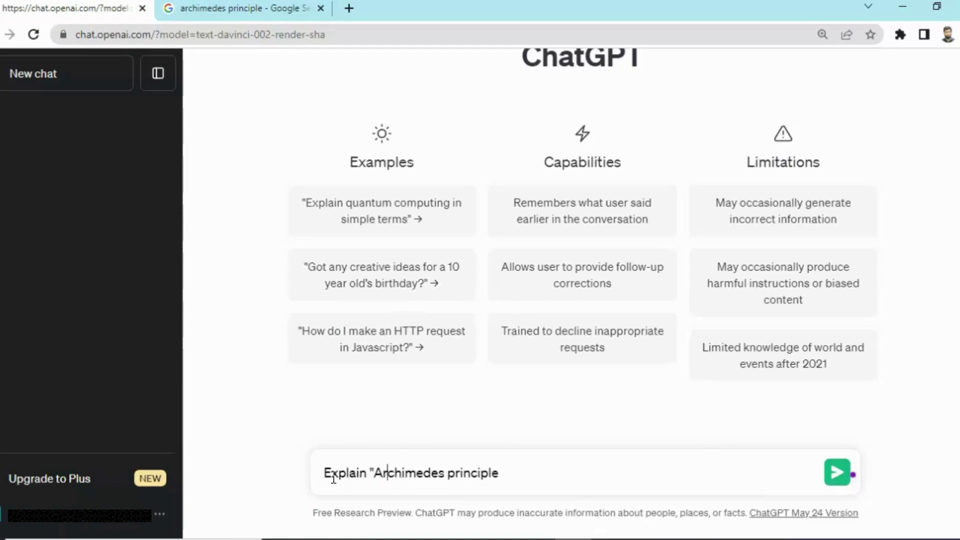
key("Right")
type("\" to a child")
type(".")
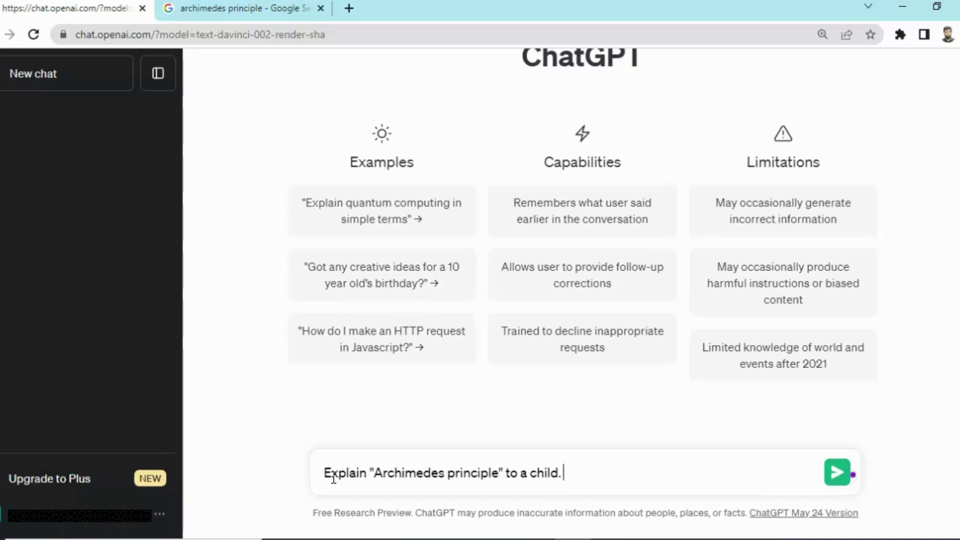
key("Return")
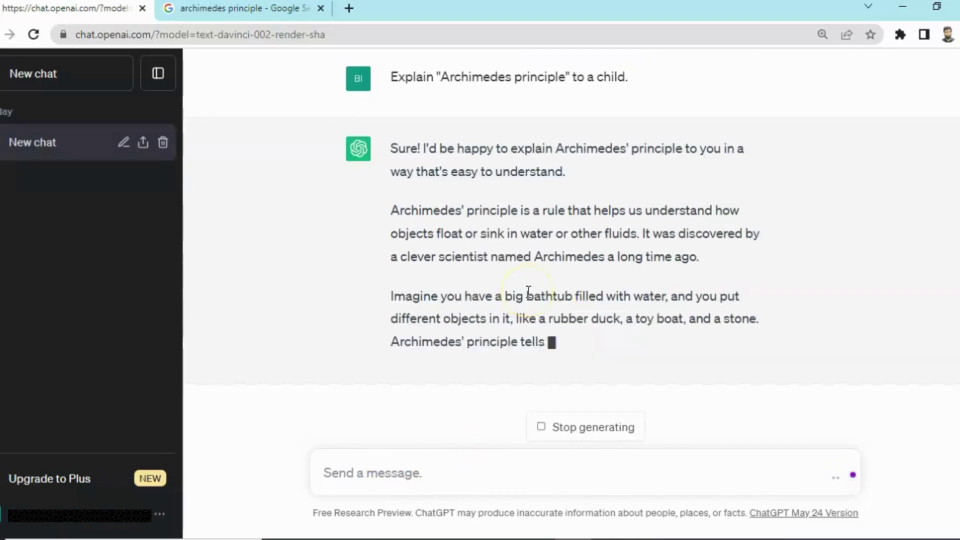
scroll(841, 212, "up", 2)
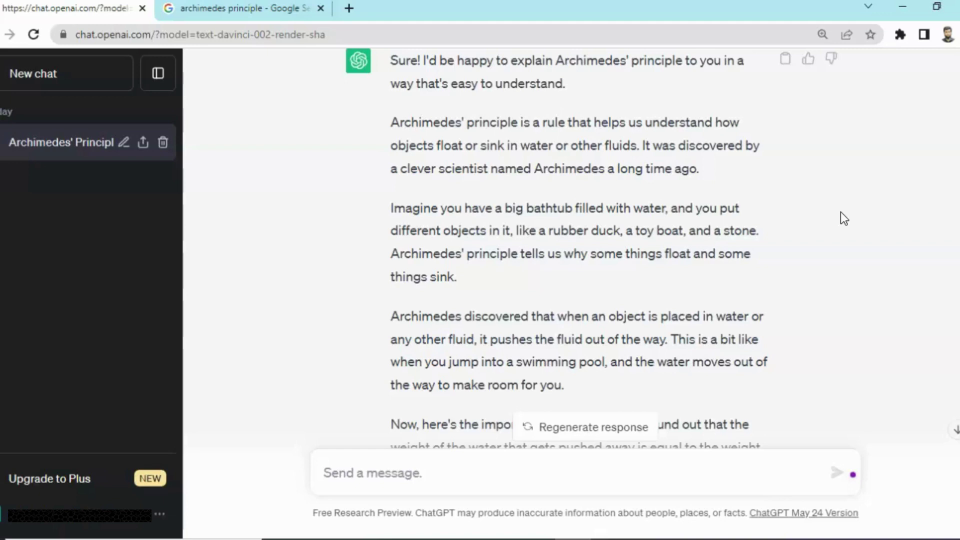
scroll(840, 212, "down", 3)
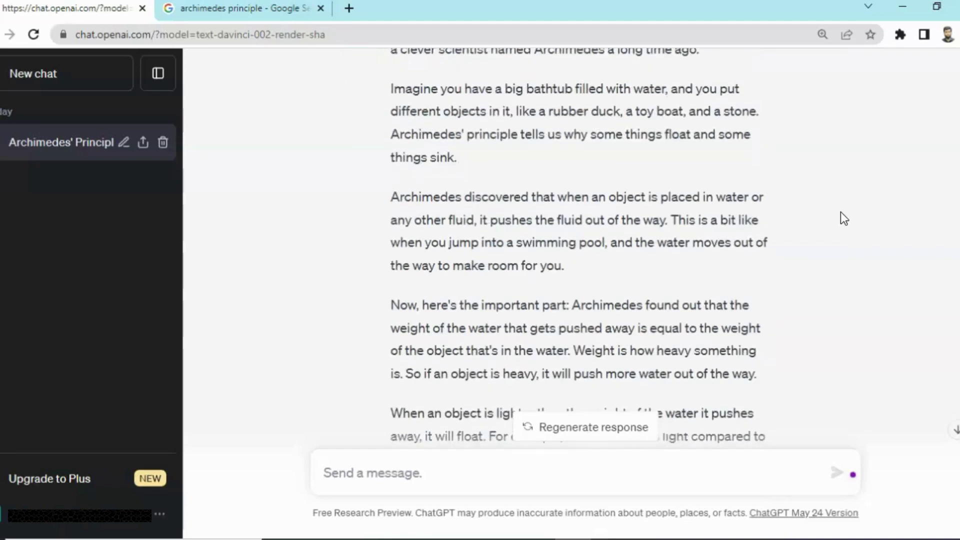
scroll(841, 212, "down", 6)
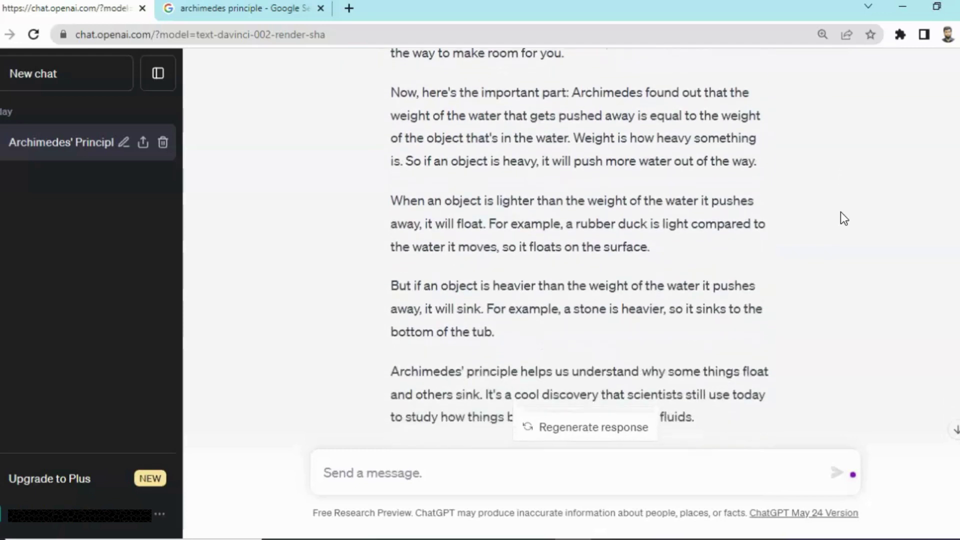